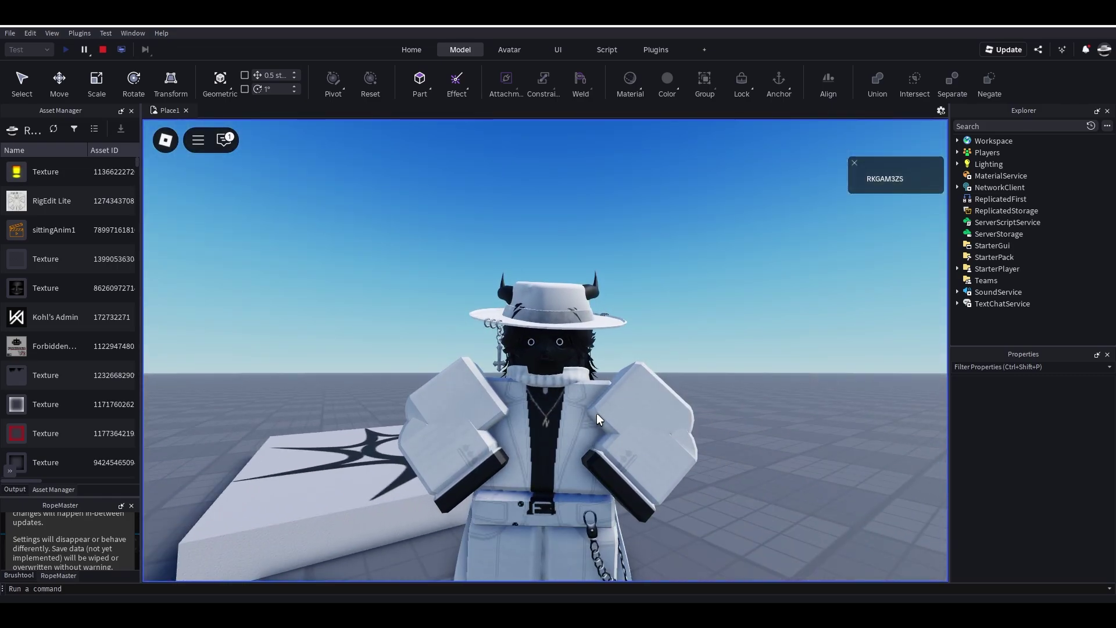
key("s")
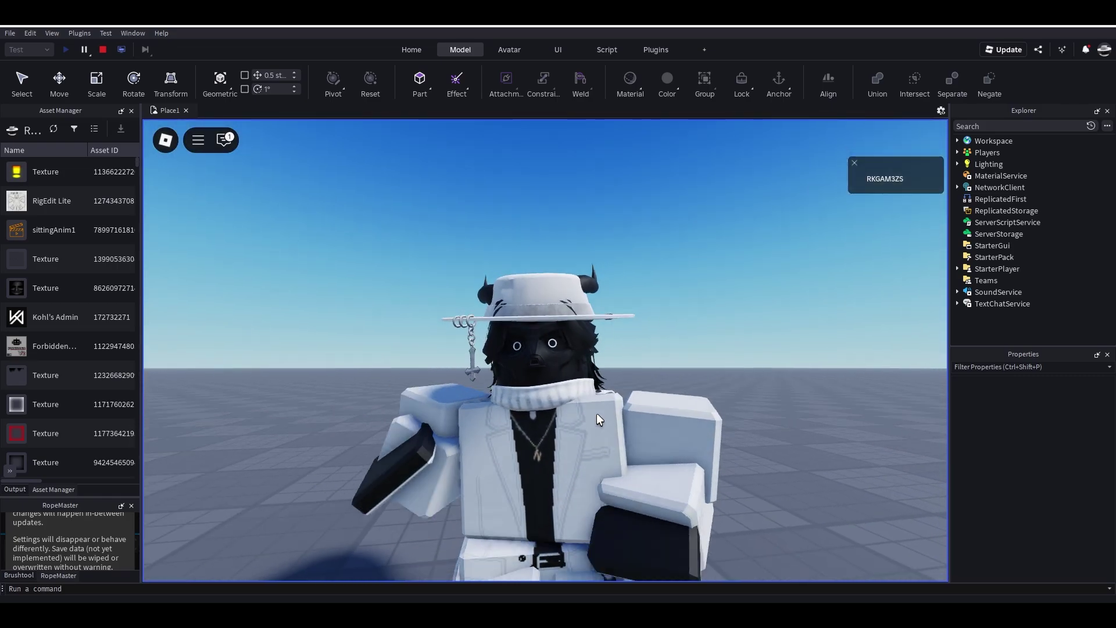
scroll(597, 412, "up", 3)
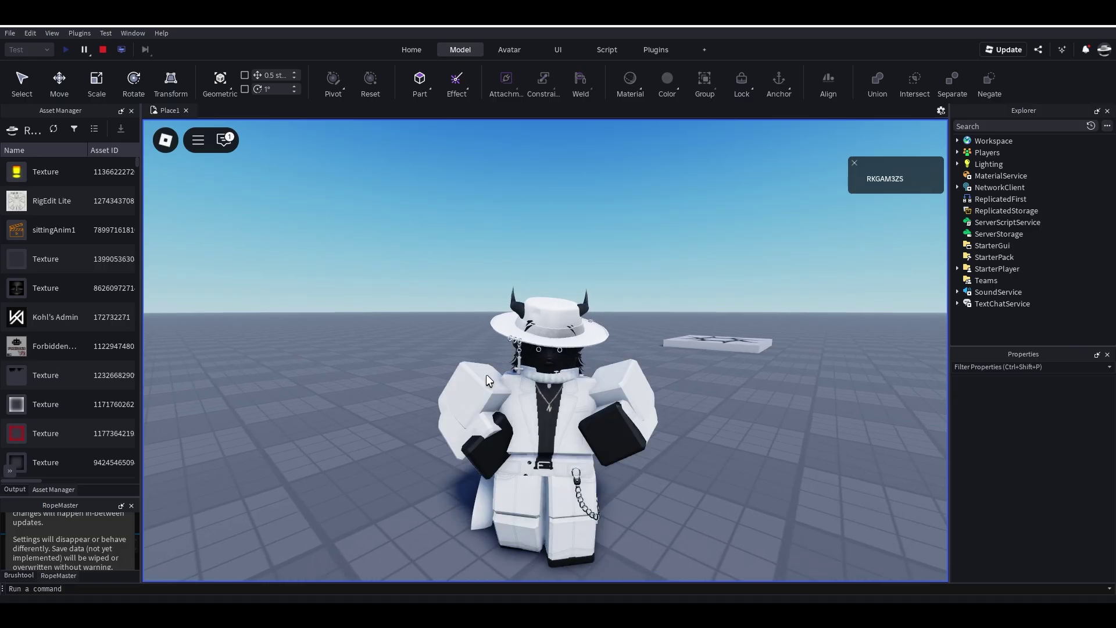
scroll(486, 374, "up", 5)
scroll(486, 376, "up", 1)
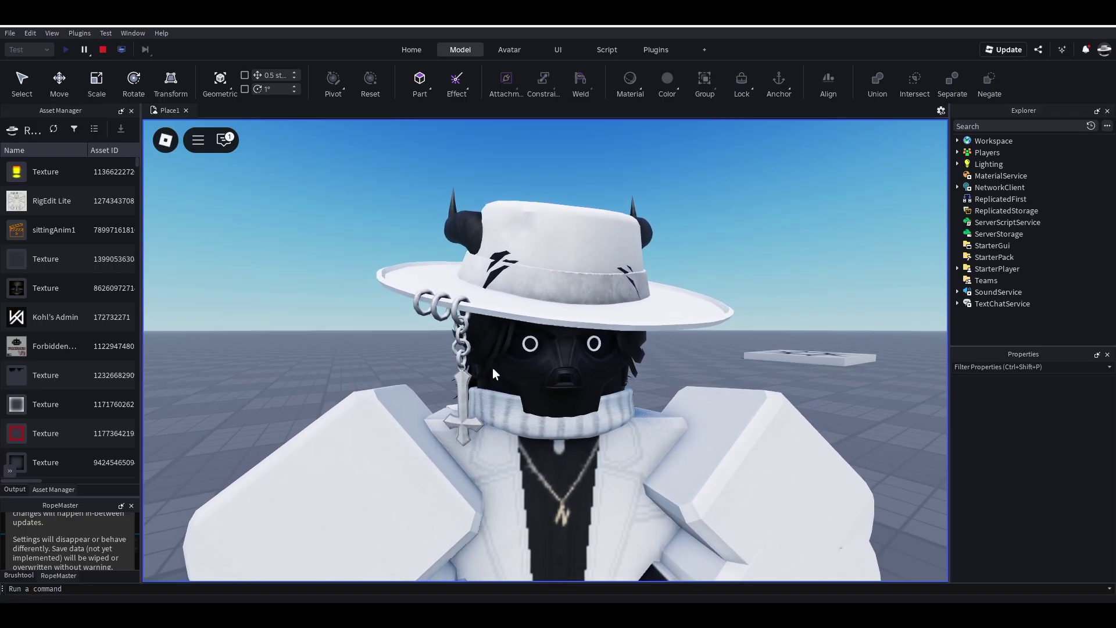
right_click_drag(552, 373, 817, 410)
scroll(557, 369, "up", 3)
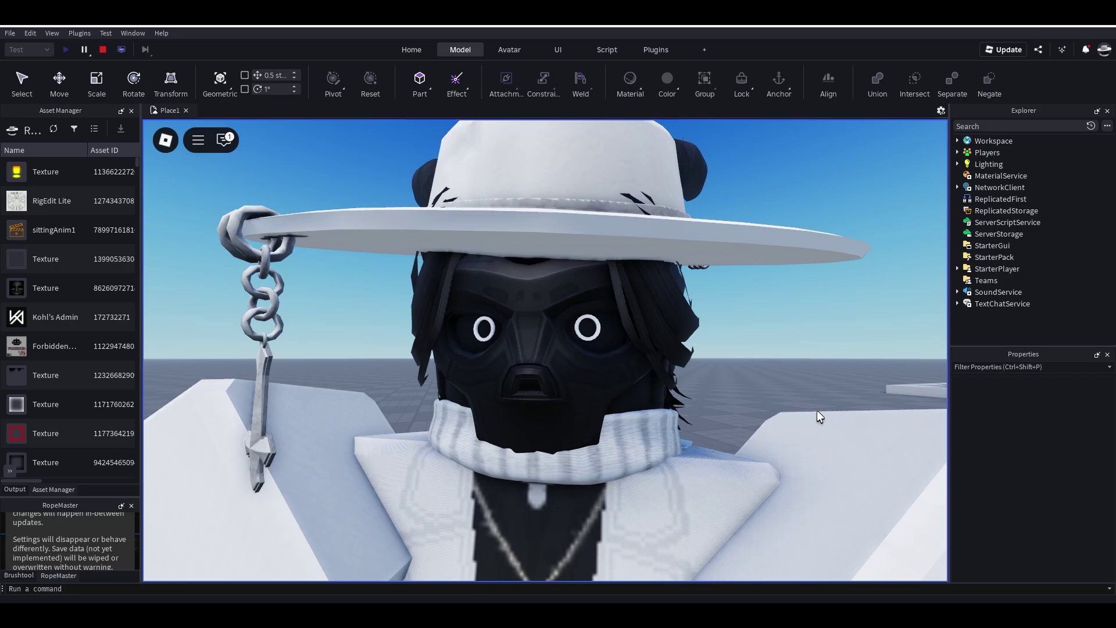
scroll(817, 410, "down", 4)
scroll(817, 410, "up", 4)
Stop the playtest and open the Terrain Editor's editing tools.
key("shift+F5")
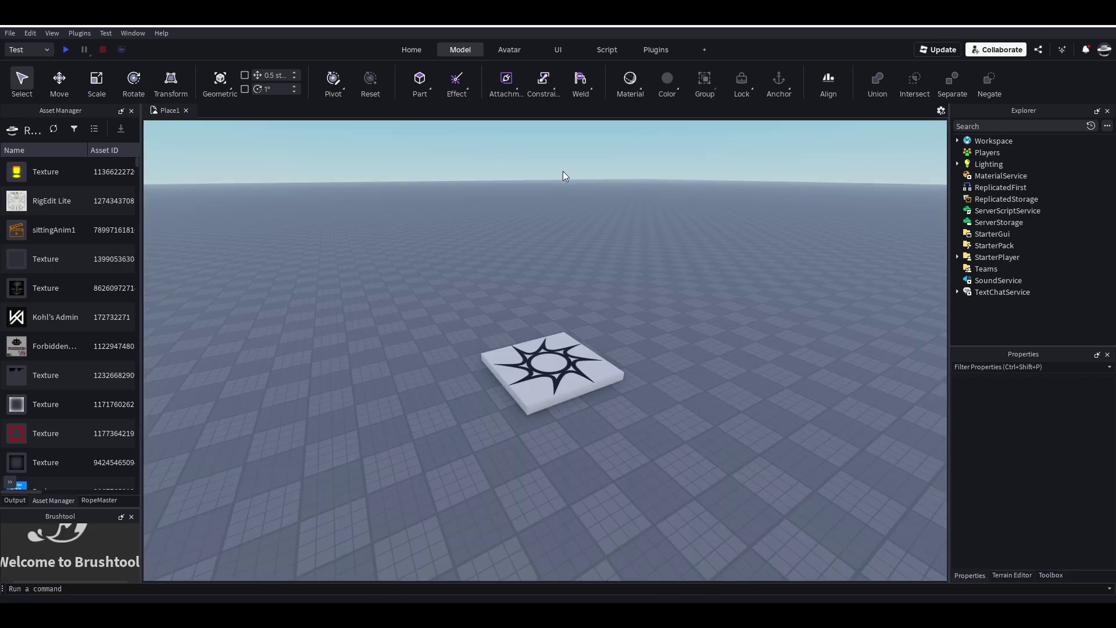
right_click_drag(416, 206, 409, 197)
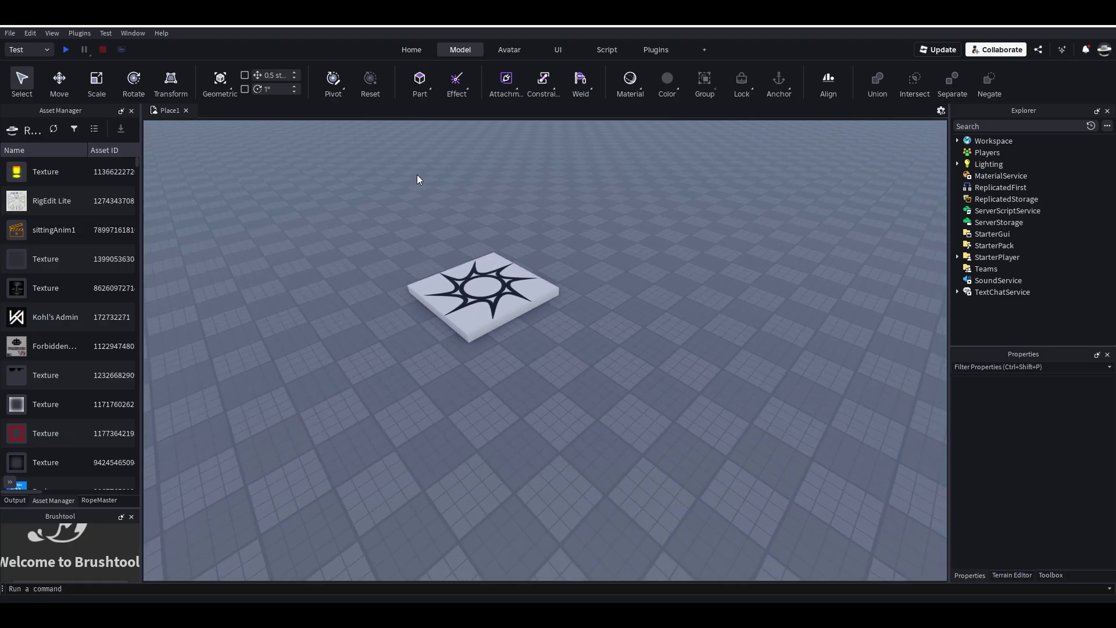
left_click(427, 50)
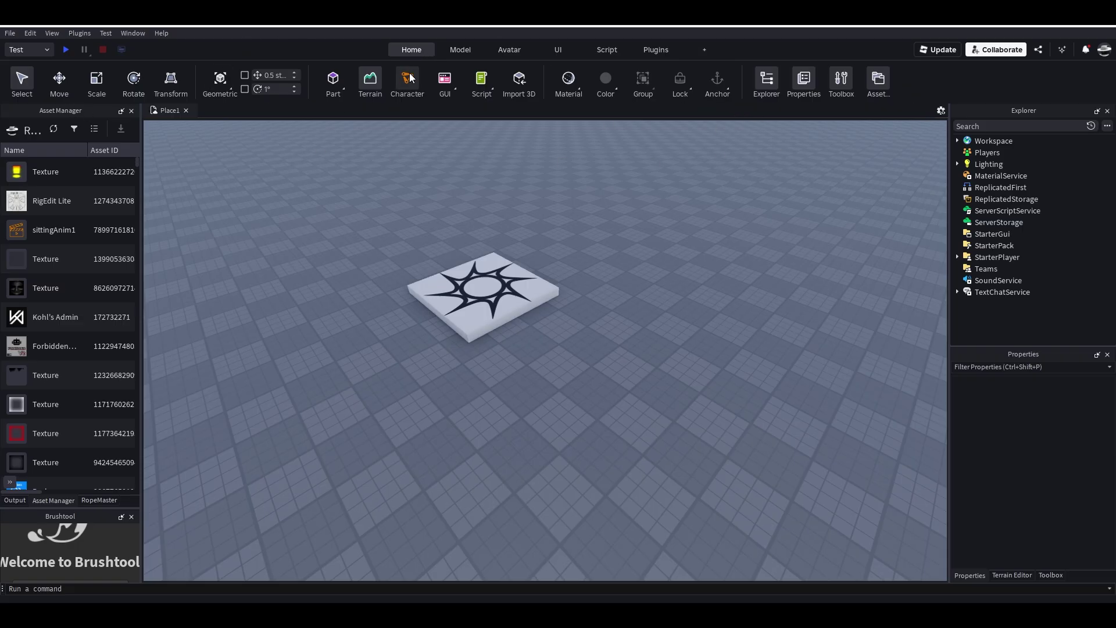
left_click(375, 82)
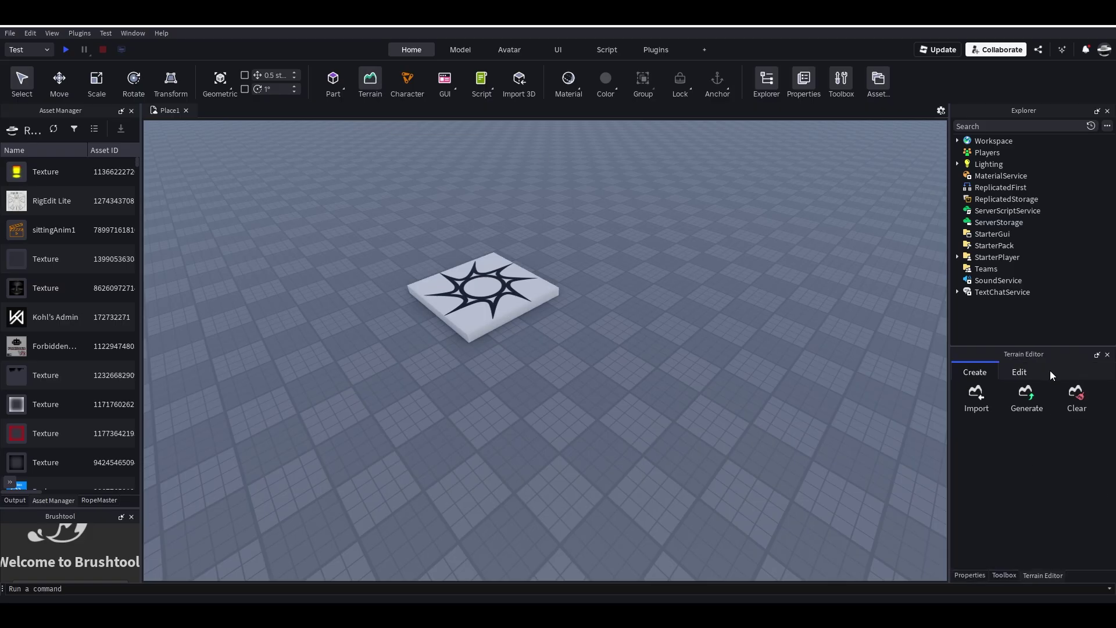
left_click(1022, 372)
Draw a ring of grass terrain mounds with an enclosed hollow beside the spawn platform.
mouse_move(678, 333)
right_mouse_down()
mouse_move(643, 329)
mouse_move(618, 389)
right_mouse_up()
scroll(618, 389, "down", 4)
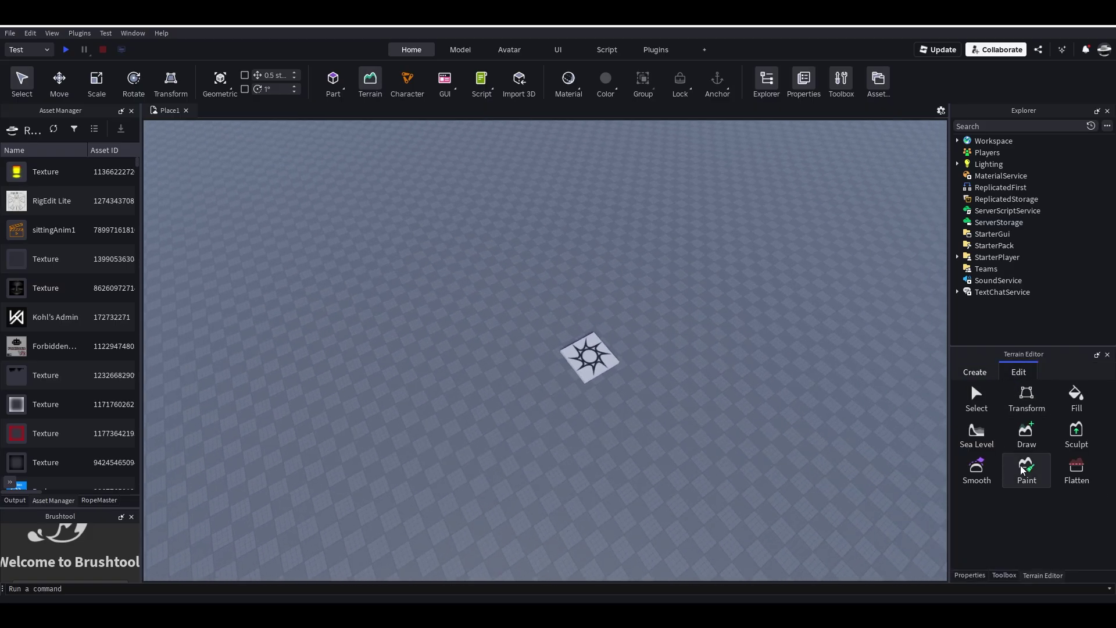
left_click(1026, 433)
mouse_move(424, 461)
left_mouse_down()
mouse_move(501, 399)
mouse_move(591, 448)
mouse_move(607, 514)
left_mouse_up()
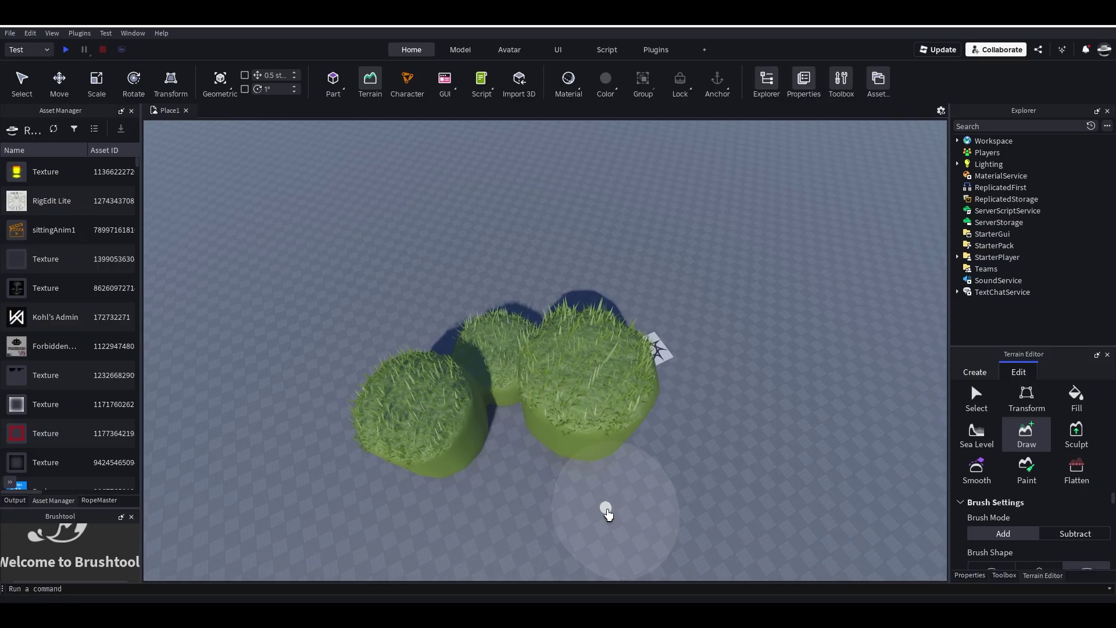
left_click(607, 514)
scroll(622, 518, "down", 1)
right_click_drag(628, 520, 662, 529)
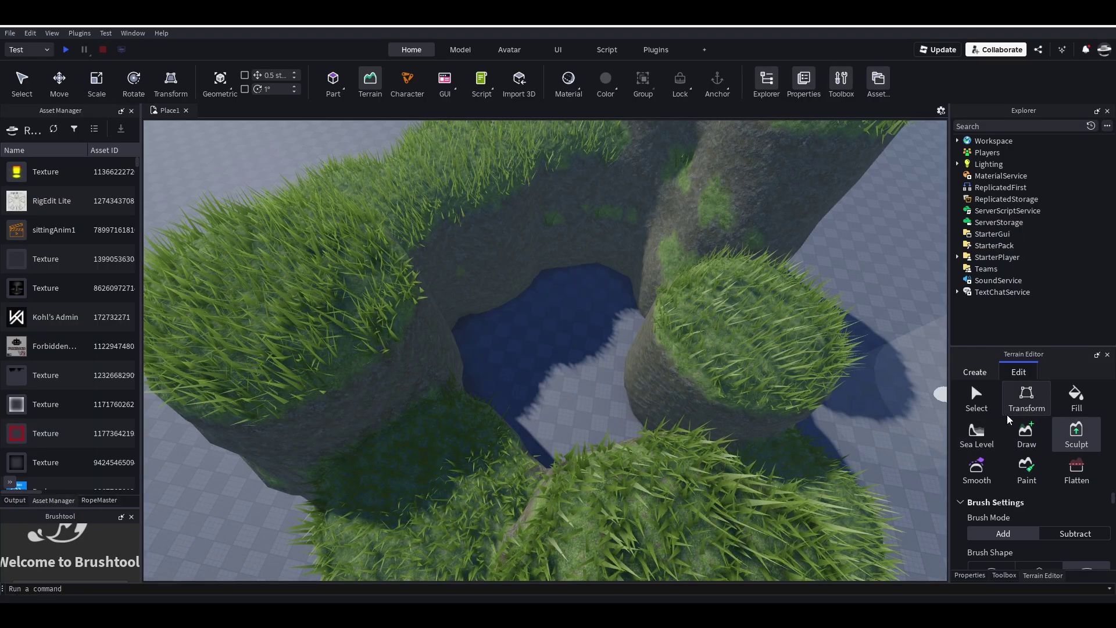
left_click(976, 397)
scroll(528, 356, "down", 10)
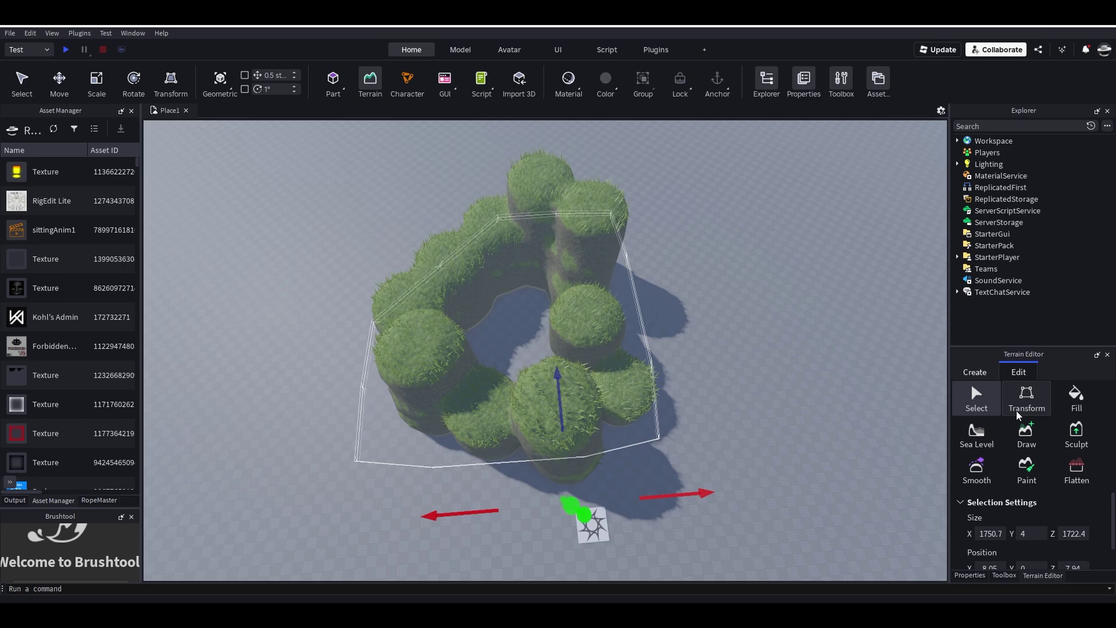
left_click(1018, 414)
scroll(782, 408, "up", 5)
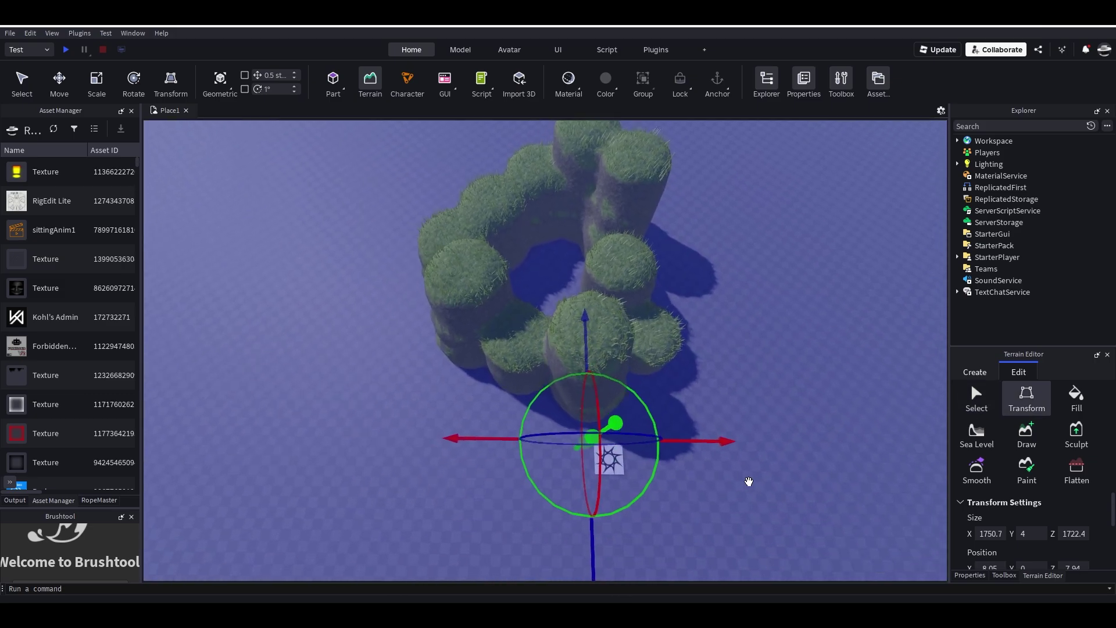
scroll(748, 481, "down", 4)
right_click_drag(633, 411, 640, 413)
scroll(640, 413, "down", 2)
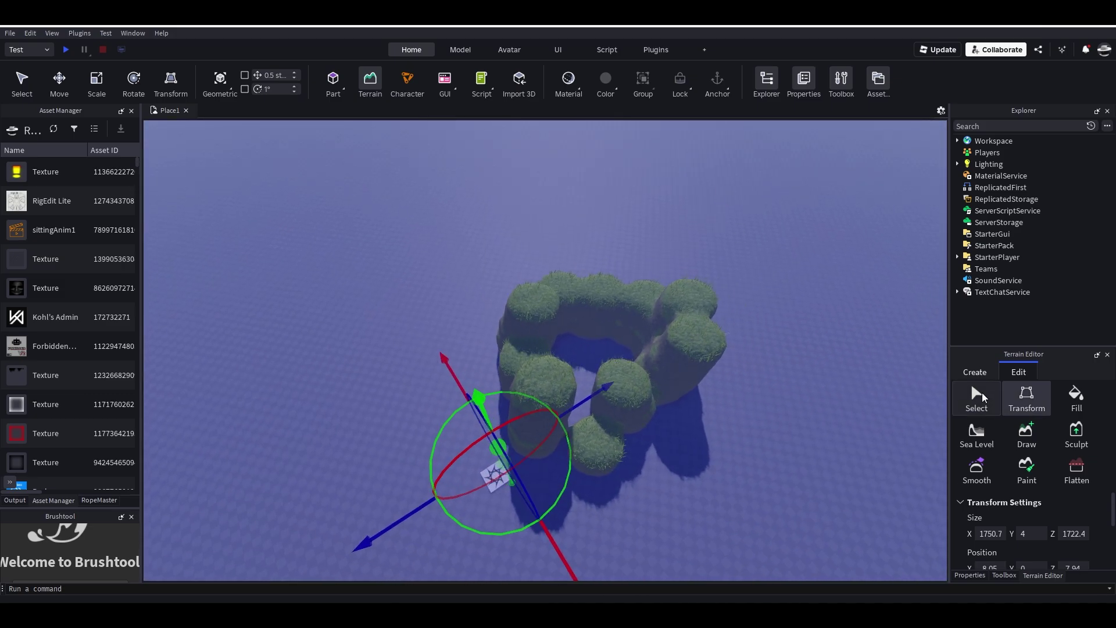
Select a terrain region about 84 × 17 × 76 and position it over the hollow inside the grass mounds.
left_click(978, 396)
left_click_drag(779, 287, 820, 418)
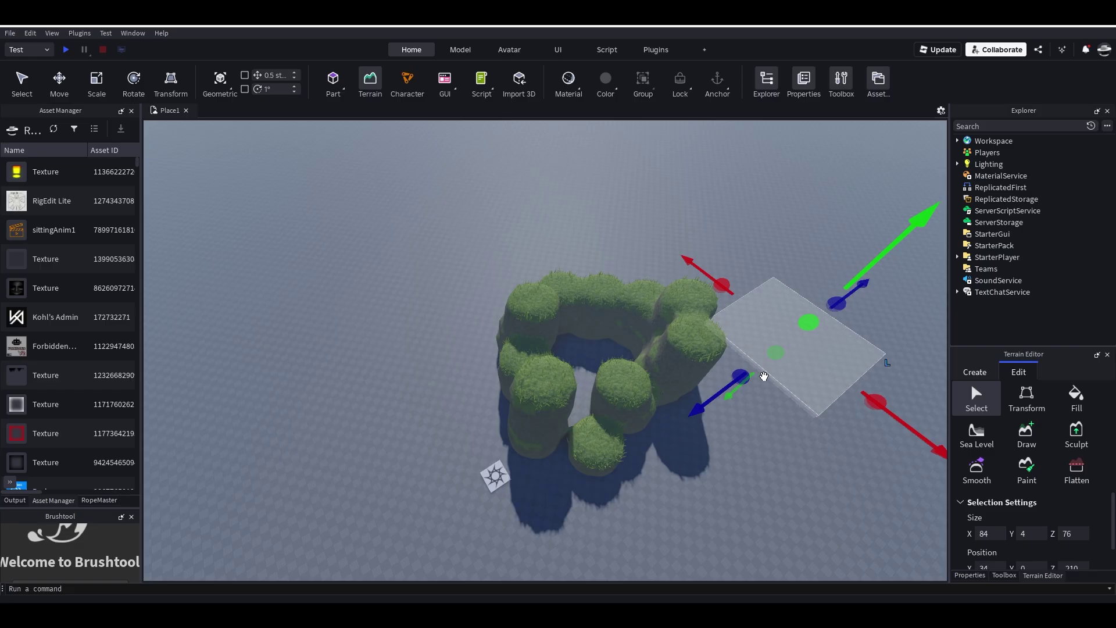
left_click_drag(764, 376, 724, 505)
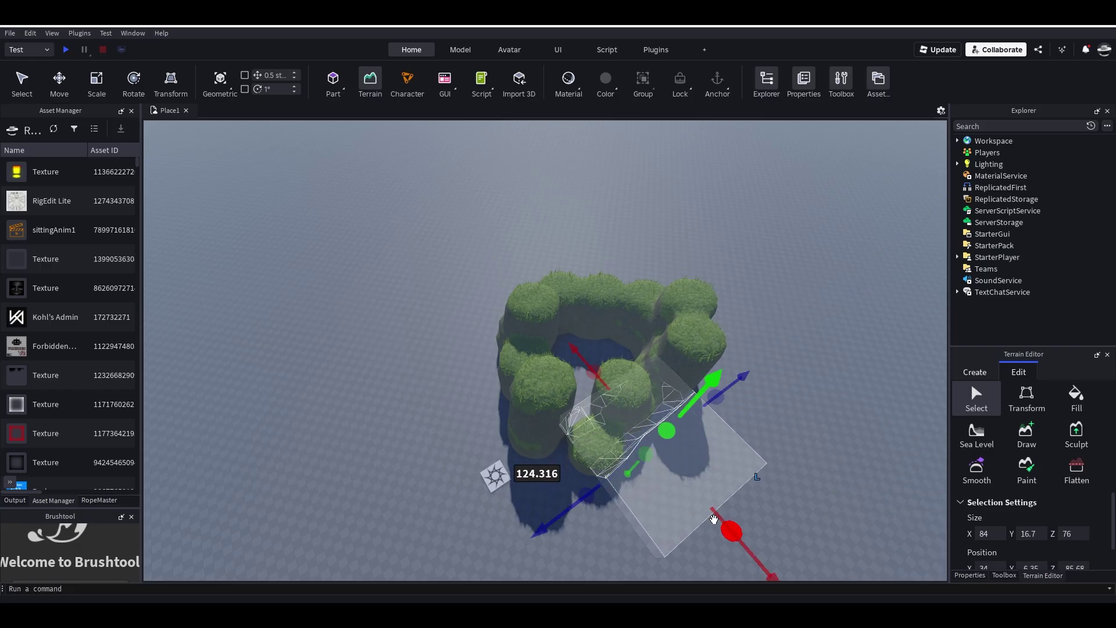
left_click_drag(584, 360, 500, 311)
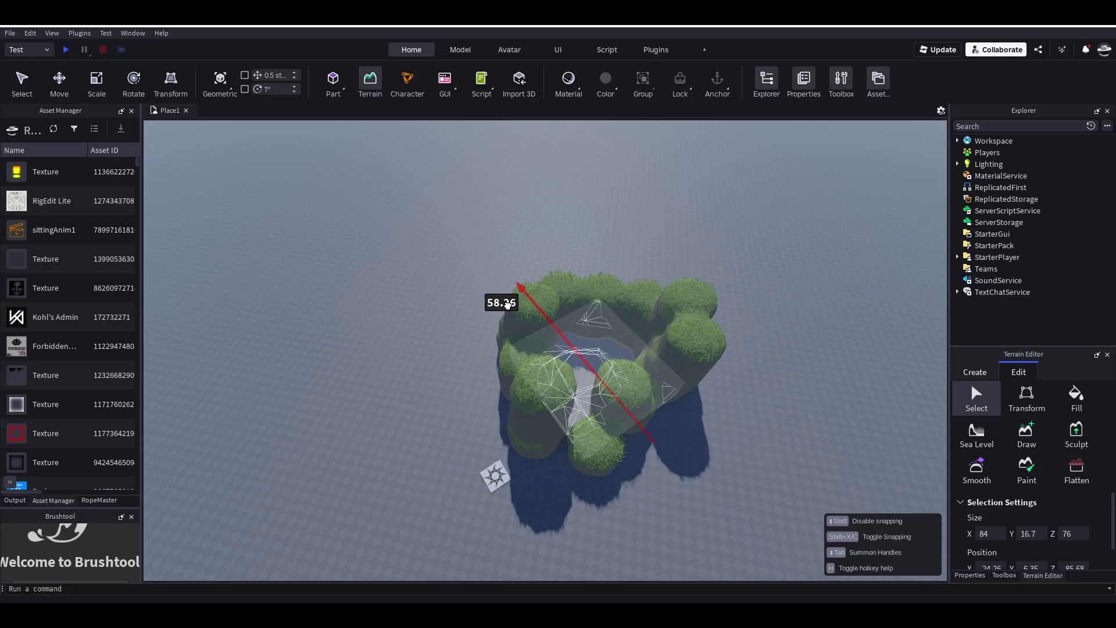
Fill the selected region between the mounds with the water material.
scroll(511, 314, "up", 2)
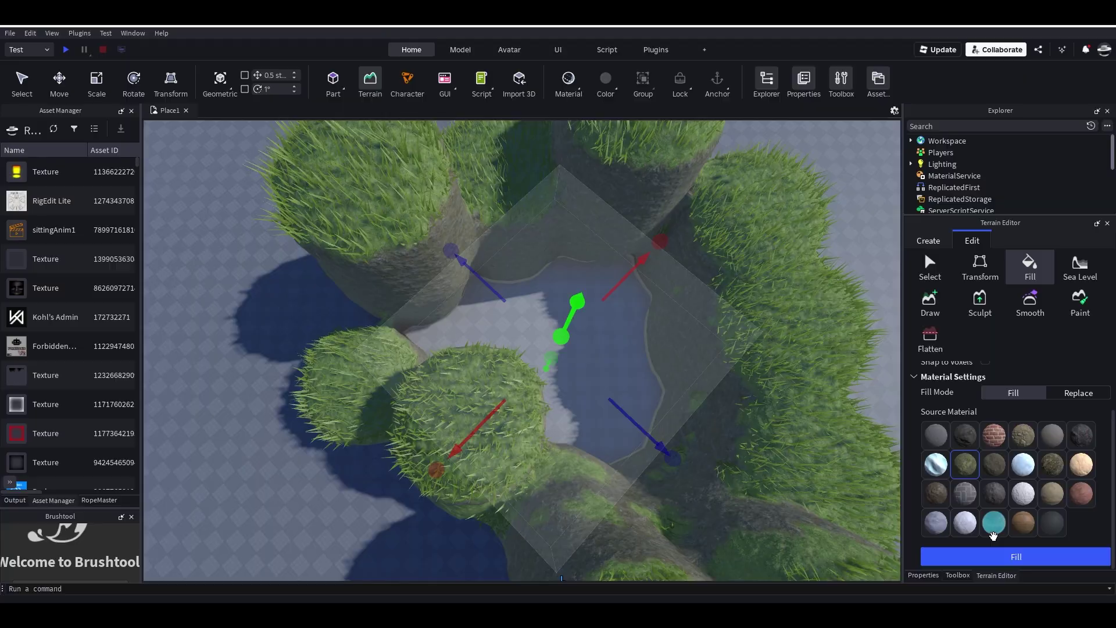
left_click(993, 526)
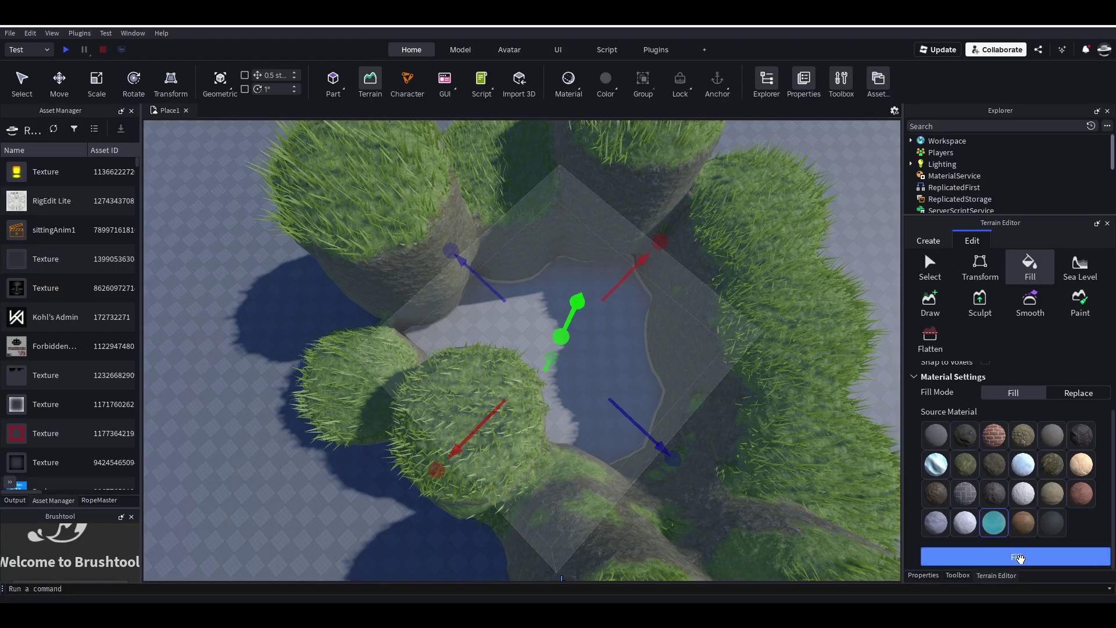
left_click(1016, 556)
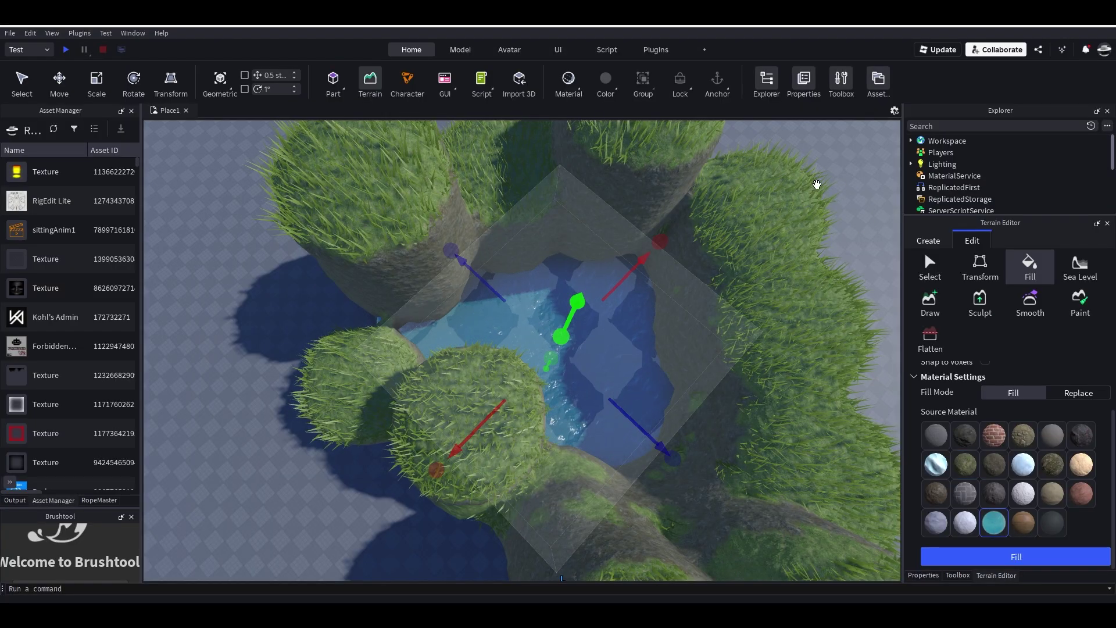
right_click_drag(834, 157, 702, 45)
scroll(725, 284, "down", 3)
right_click_drag(724, 284, 625, 204)
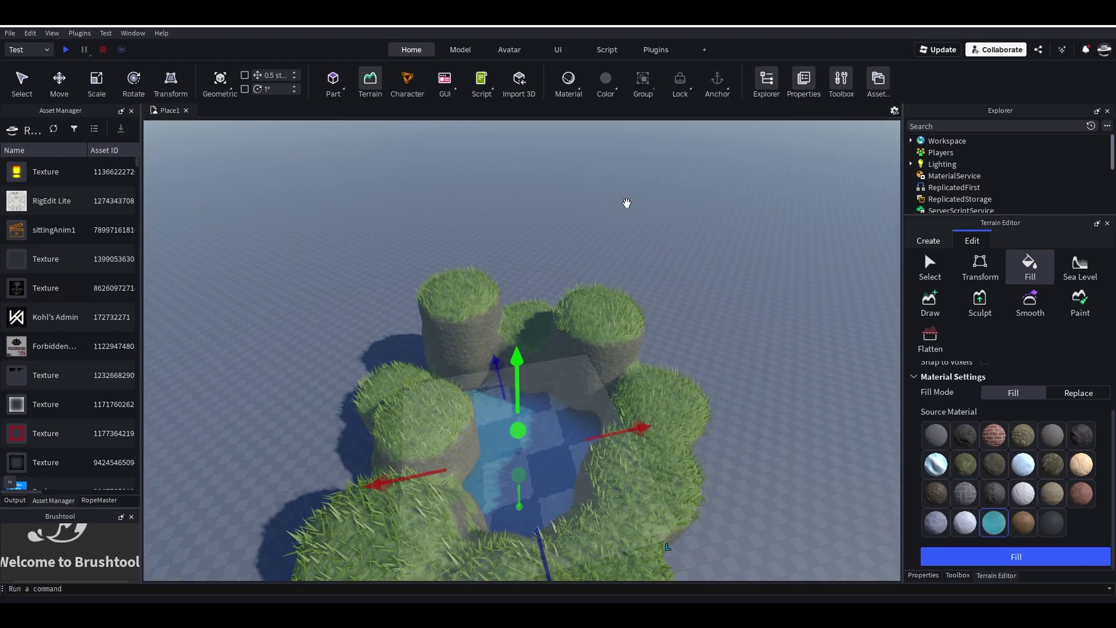
Leave the terrain Fill tool and examine the water between the mounds up close.
left_click(923, 244)
right_click_drag(683, 238, 651, 281)
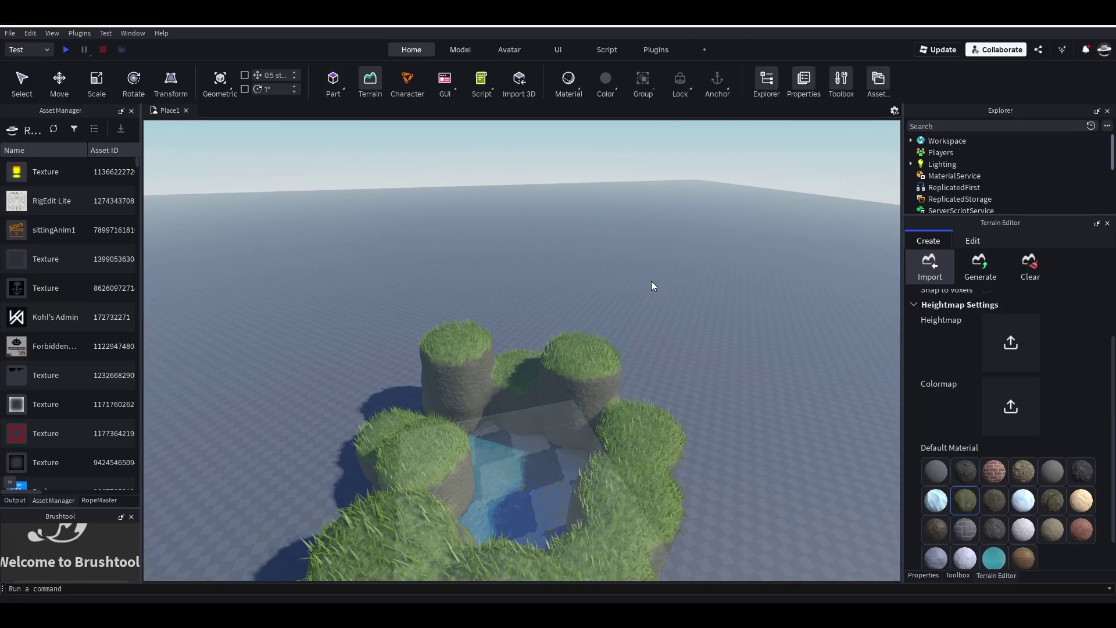
left_click(973, 241)
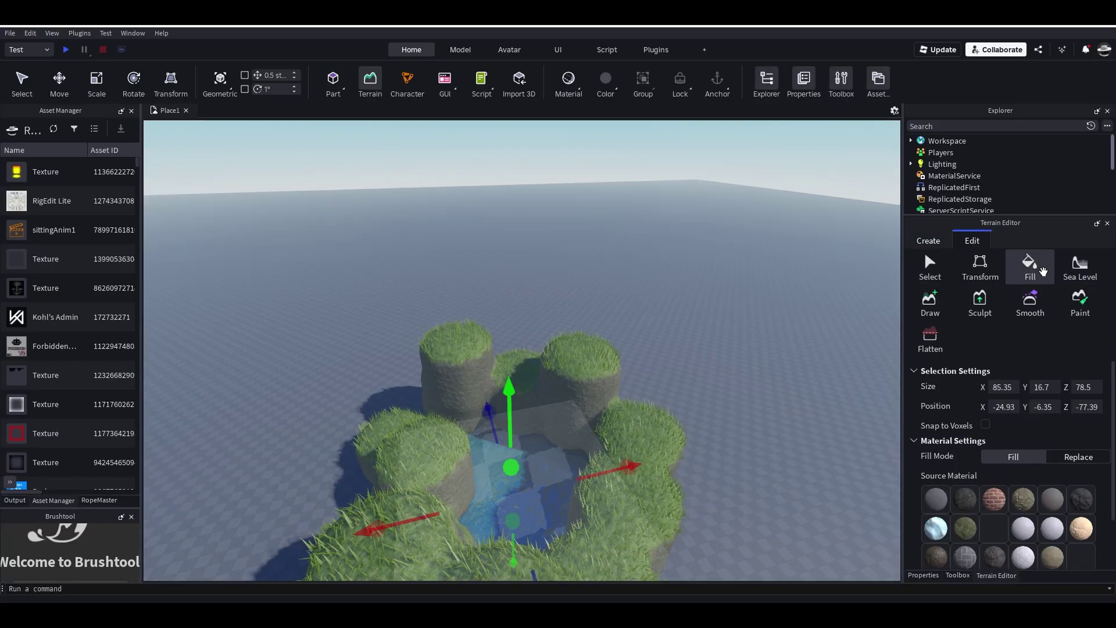
left_click(1039, 269)
right_click_drag(552, 250, 520, 293)
scroll(520, 294, "up", 2)
scroll(520, 293, "up", 10)
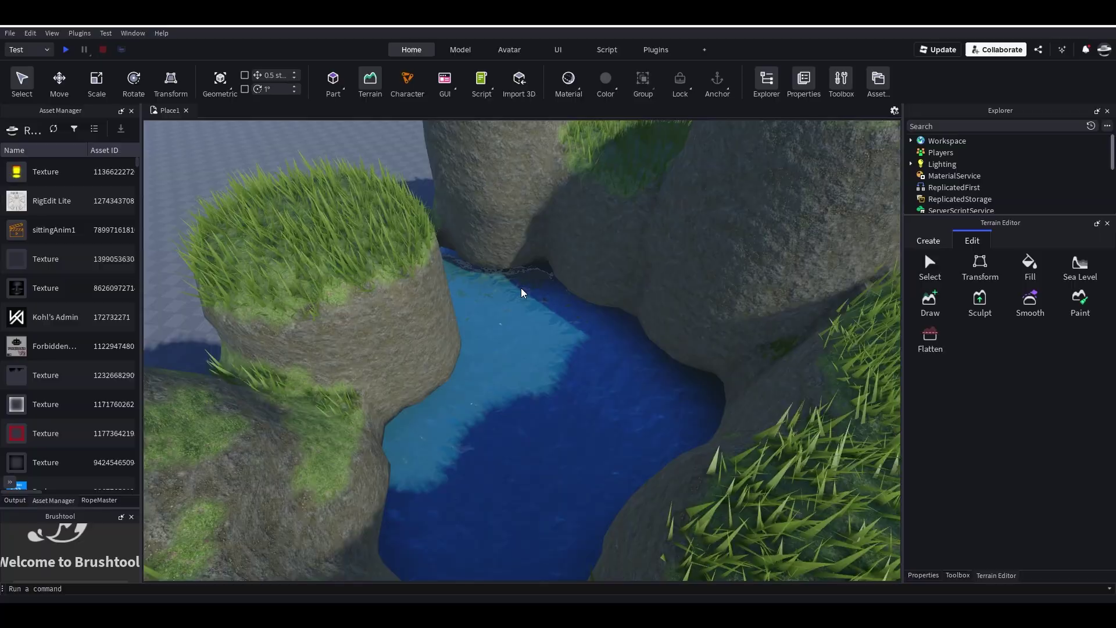
scroll(523, 293, "up", 5)
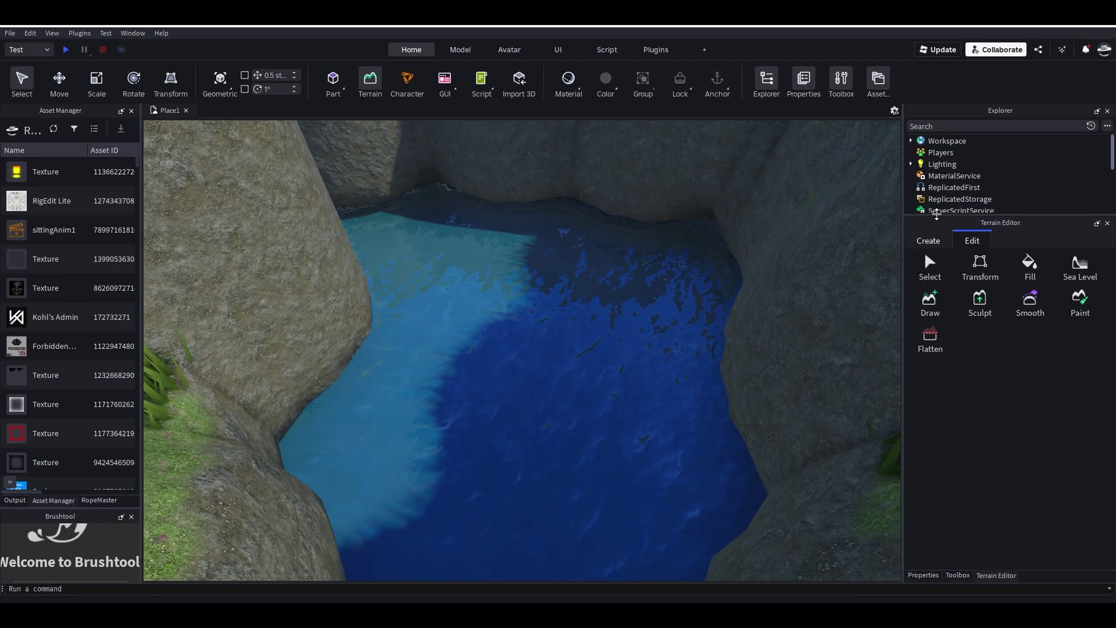
Enlarge the Explorer, select the Terrain object in Workspace and show its appearance properties.
left_click_drag(999, 216, 1000, 331)
left_click(910, 141)
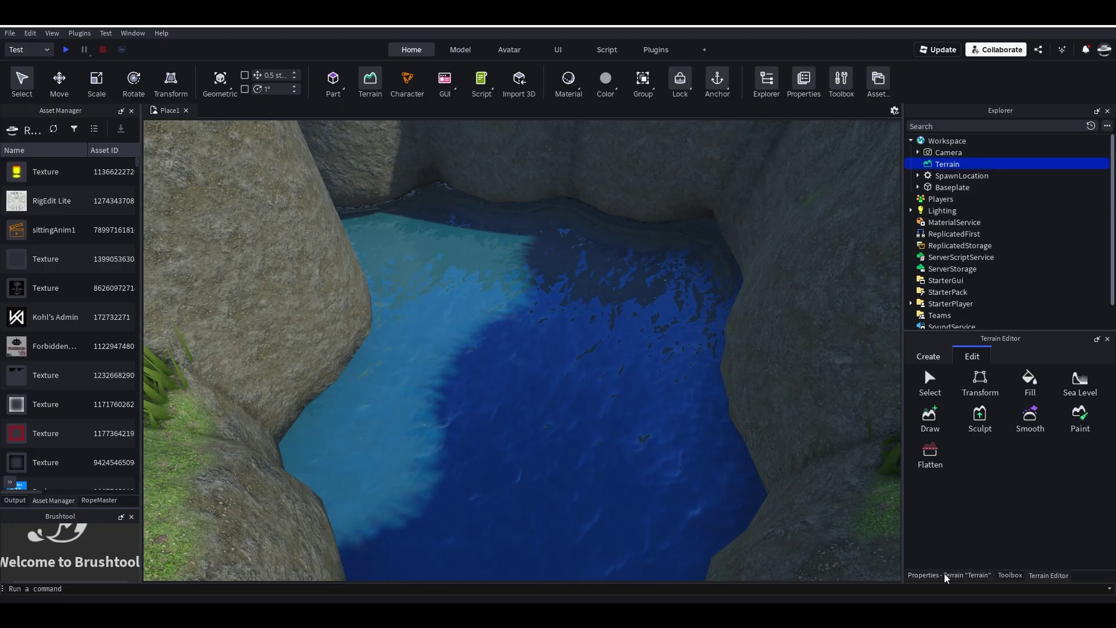
left_click(923, 575)
scroll(988, 474, "down", 3)
scroll(1037, 468, "up", 3)
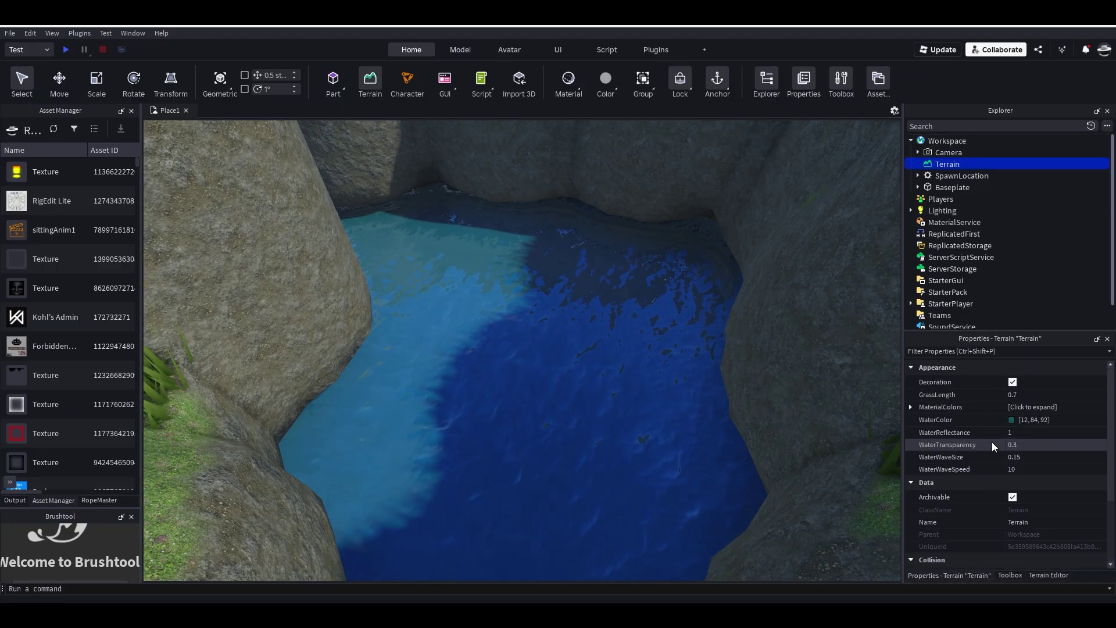
Try different colours, such as blue, for the Grass material in the terrain's MaterialColors.
key("s")
right_click_drag(670, 406, 665, 407)
key("w")
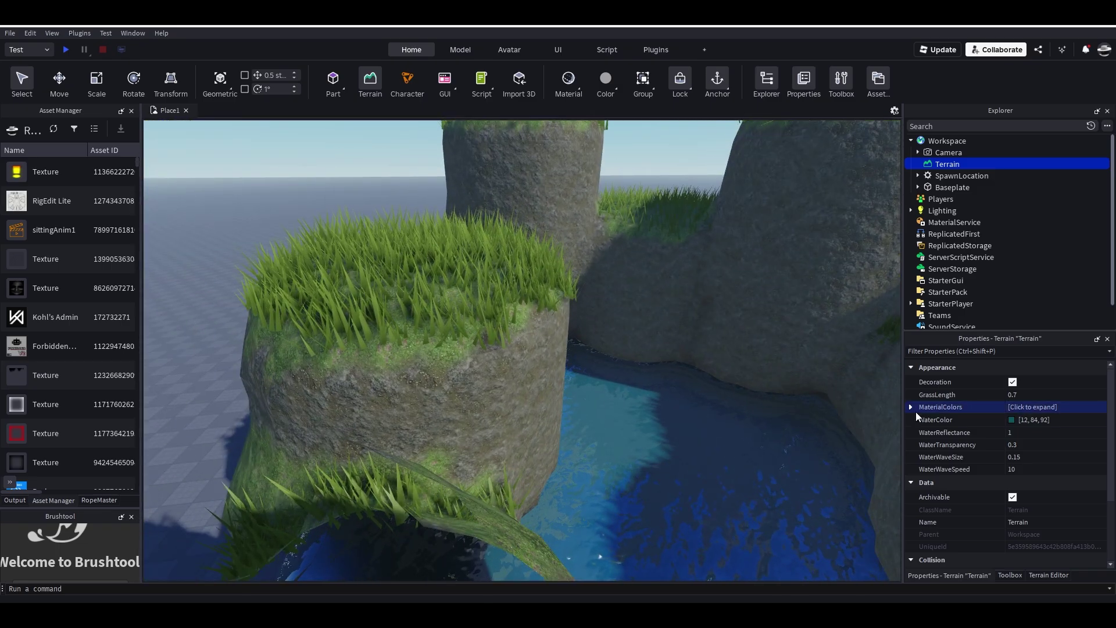
left_click(910, 407)
left_click(1011, 518)
left_click(589, 257)
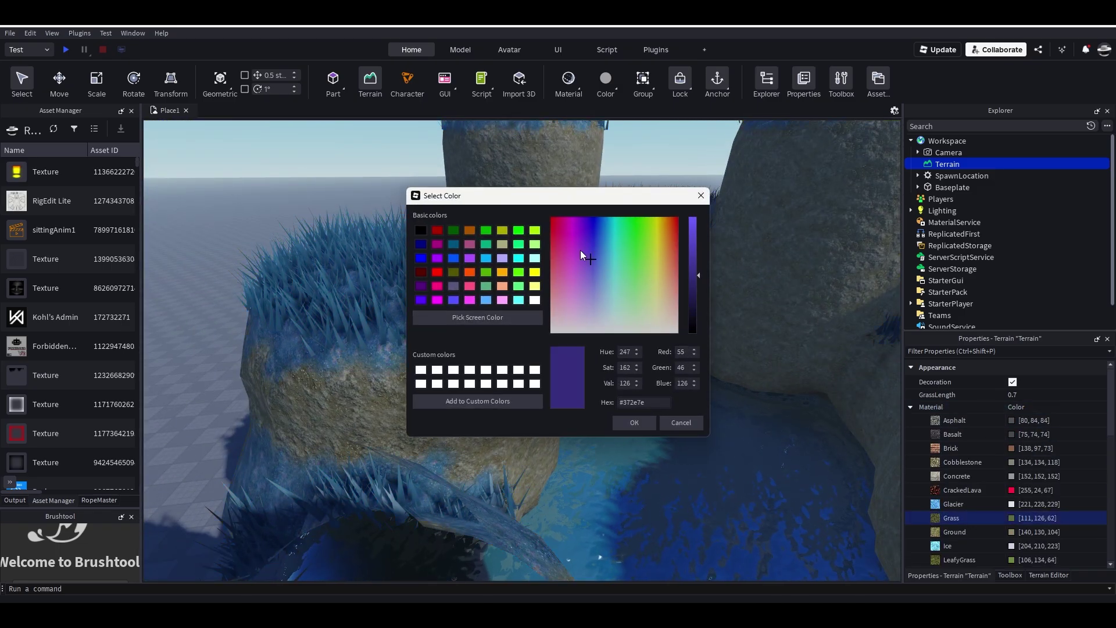
left_click_drag(580, 250, 551, 217)
left_click(633, 422)
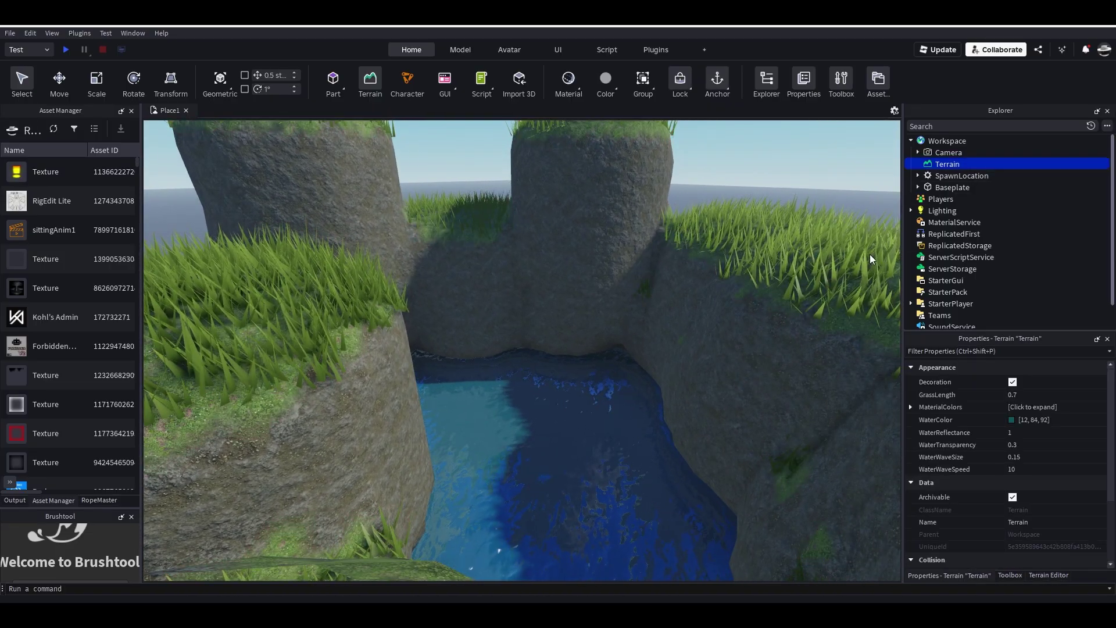
Set the terrain's WaterTransparency to 1 and compare WaterReflectance at 0 and 1.
left_click(1045, 445)
left_click_drag(1063, 446, 987, 445)
left_click(1083, 433)
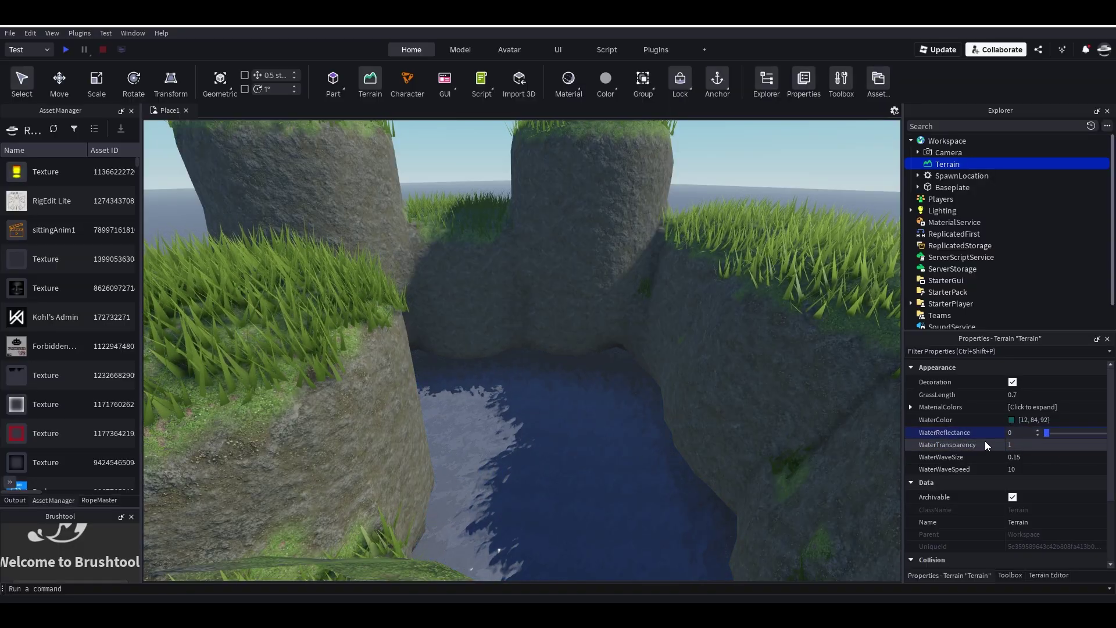
key("w")
mouse_move(660, 383)
right_mouse_down()
mouse_move(658, 401)
mouse_move(647, 393)
mouse_move(818, 409)
mouse_move(647, 394)
right_mouse_up()
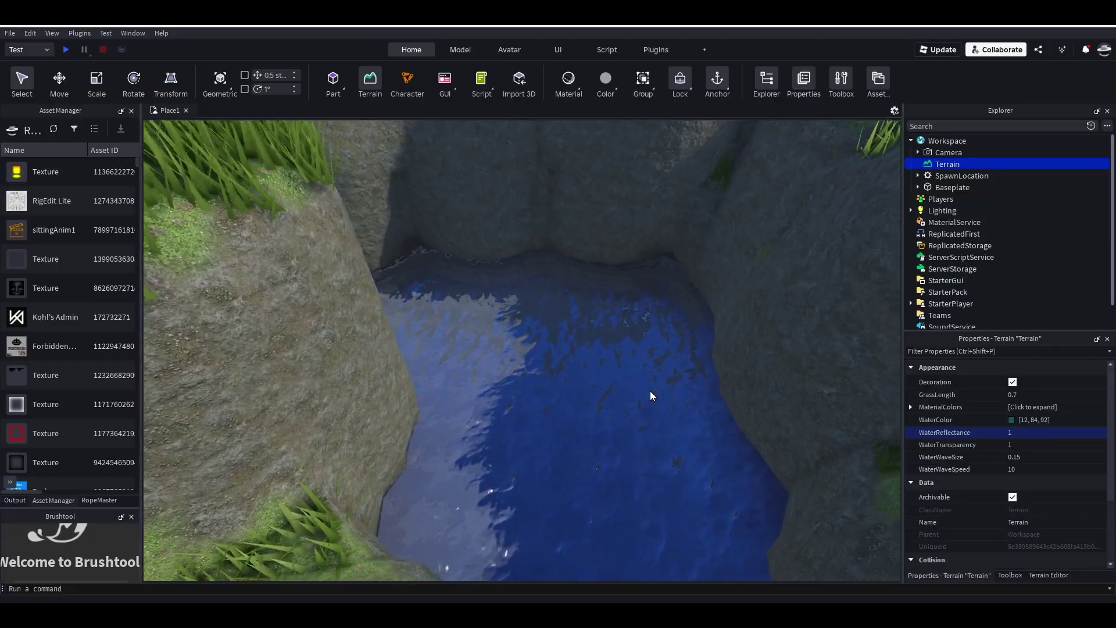
key("w")
Vary the terrain's WaterTransparency down to 0 and back up to 1 to compare the water's look.
left_click(1052, 445)
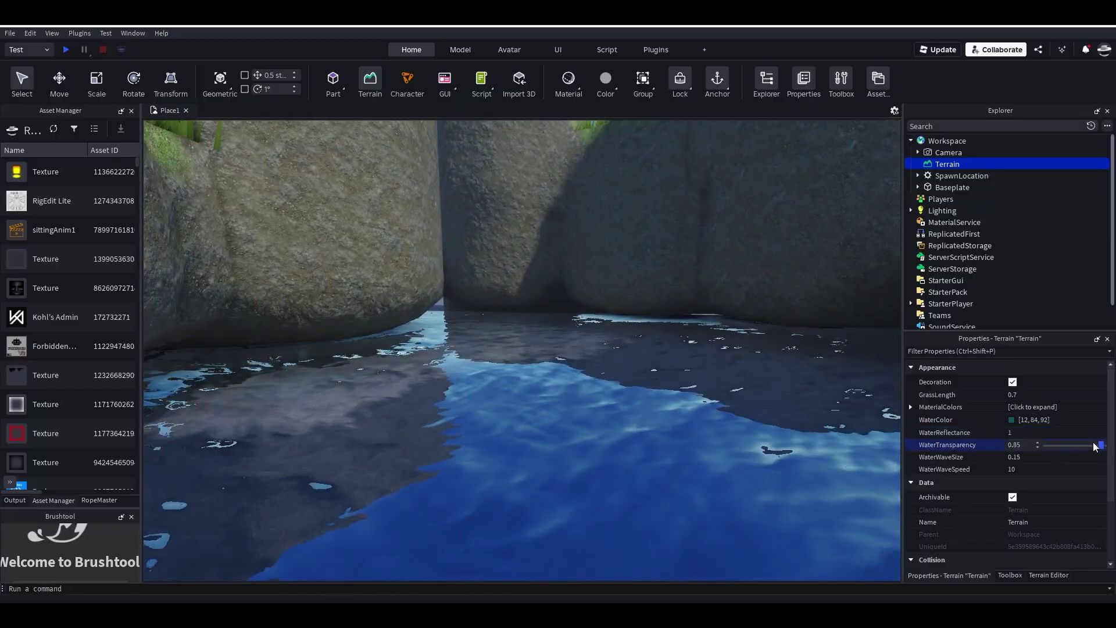
left_click_drag(1098, 445, 950, 450)
key("e")
right_click_drag(654, 409, 654, 451)
left_click(1069, 447)
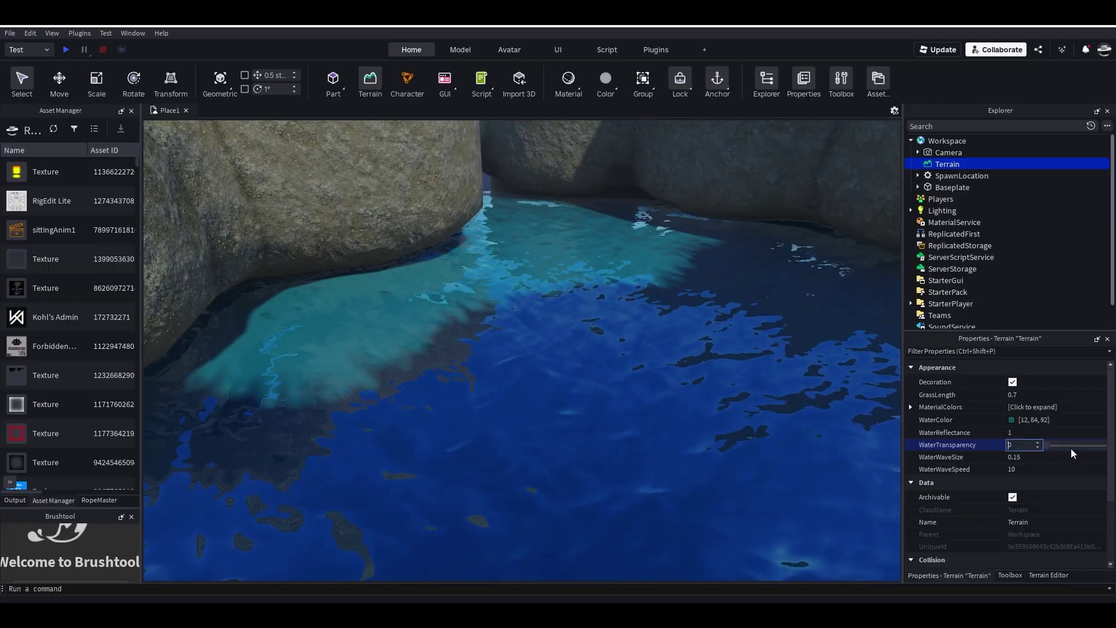
left_click_drag(1048, 446, 1108, 446)
Try different wave settings for the terrain's water, ending with WaterWaveSize 1 and WaterWaveSpeed 10, and inspect the pool's surface.
right_click_drag(750, 405, 724, 423)
key("w")
key("e")
left_click(1075, 468)
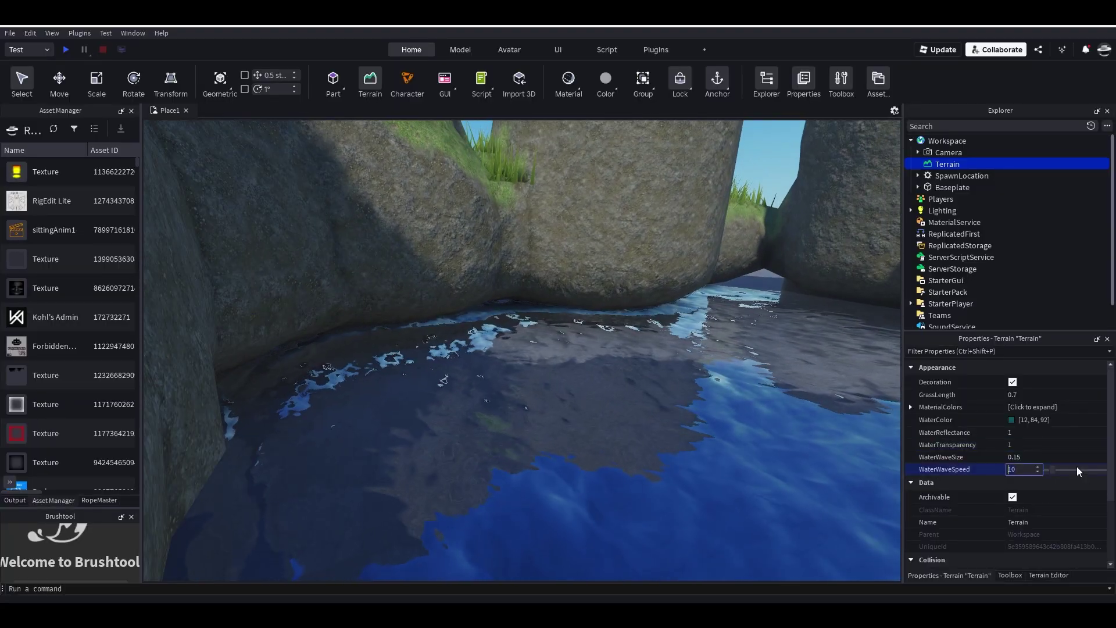
left_click(1062, 457)
mouse_move(1058, 458)
left_mouse_down()
mouse_move(1077, 459)
mouse_move(1060, 470)
mouse_move(1108, 458)
mouse_move(1054, 470)
left_mouse_up()
left_click(1059, 470)
left_click(1053, 458)
left_click(1078, 470)
right_click_drag(598, 440, 578, 420)
key("s")
key("w")
key("s")
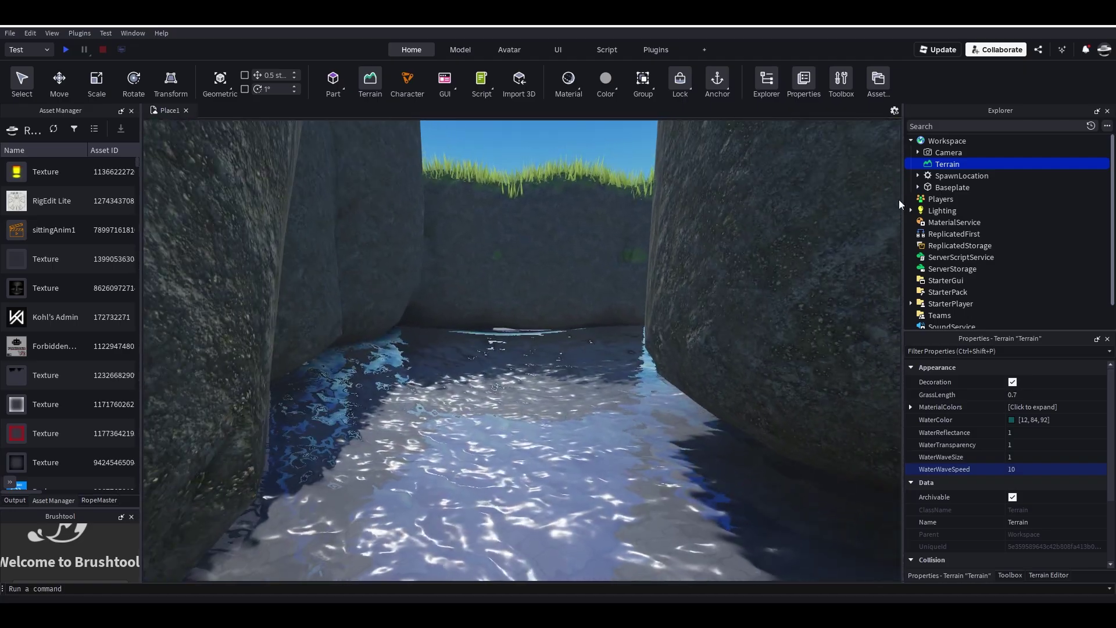
Expand Lighting in the Explorer and delete its existing Sky object.
left_click(911, 211)
left_click(936, 234)
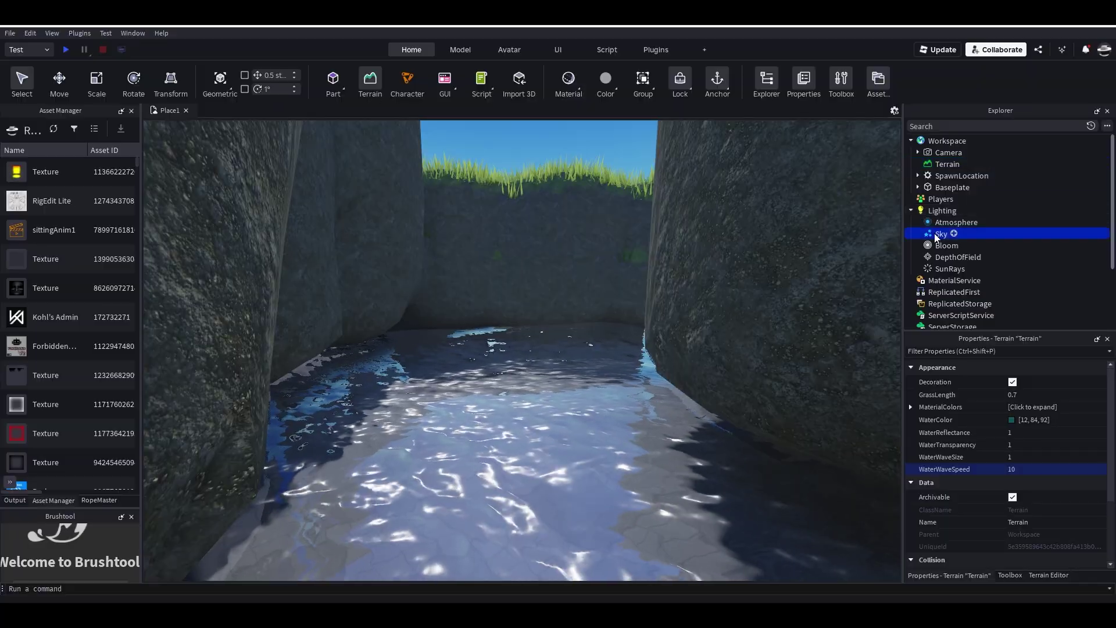
key("Delete")
Search the Toolbox models for "skybox", insert the Sunset Skybox and view the pool under it.
left_click(995, 575)
left_click(924, 366)
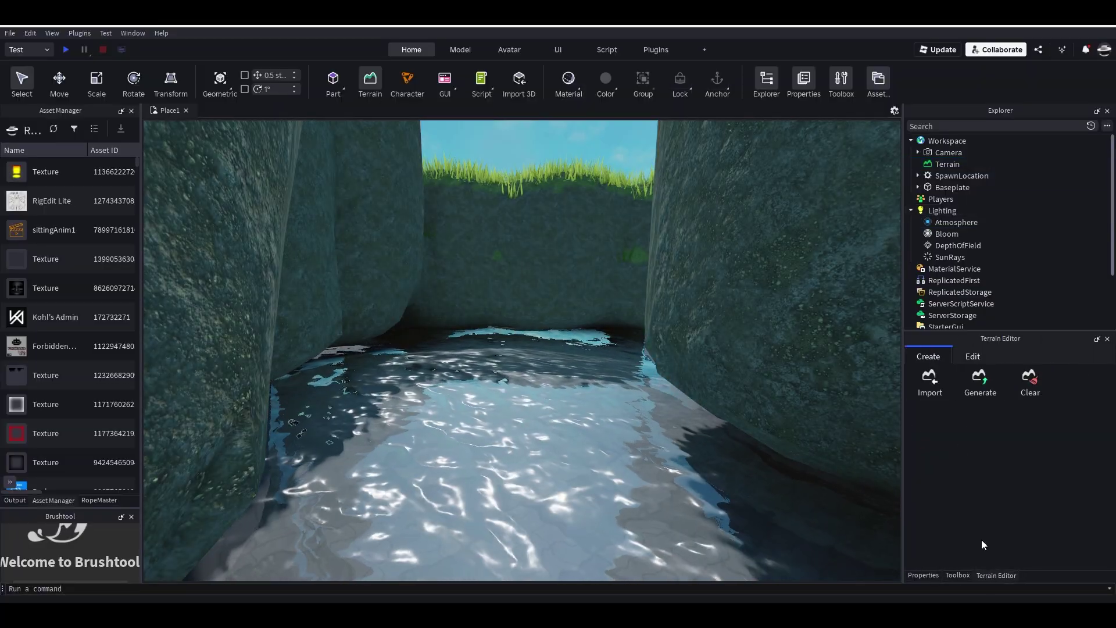
left_click(958, 575)
left_click(1011, 378)
type("sky")
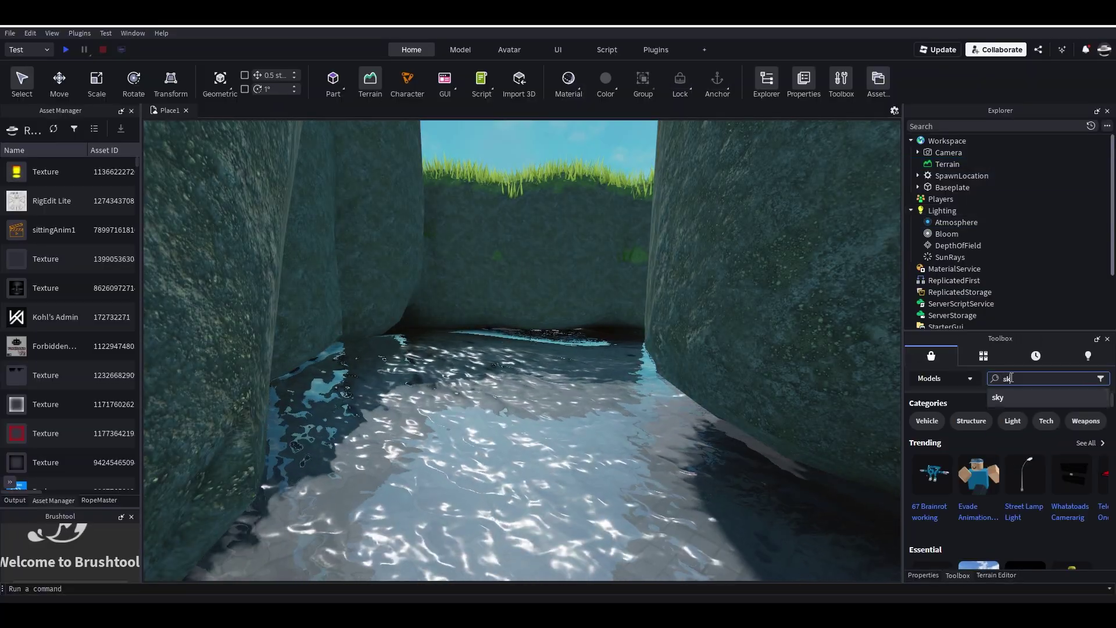
left_click(1004, 415)
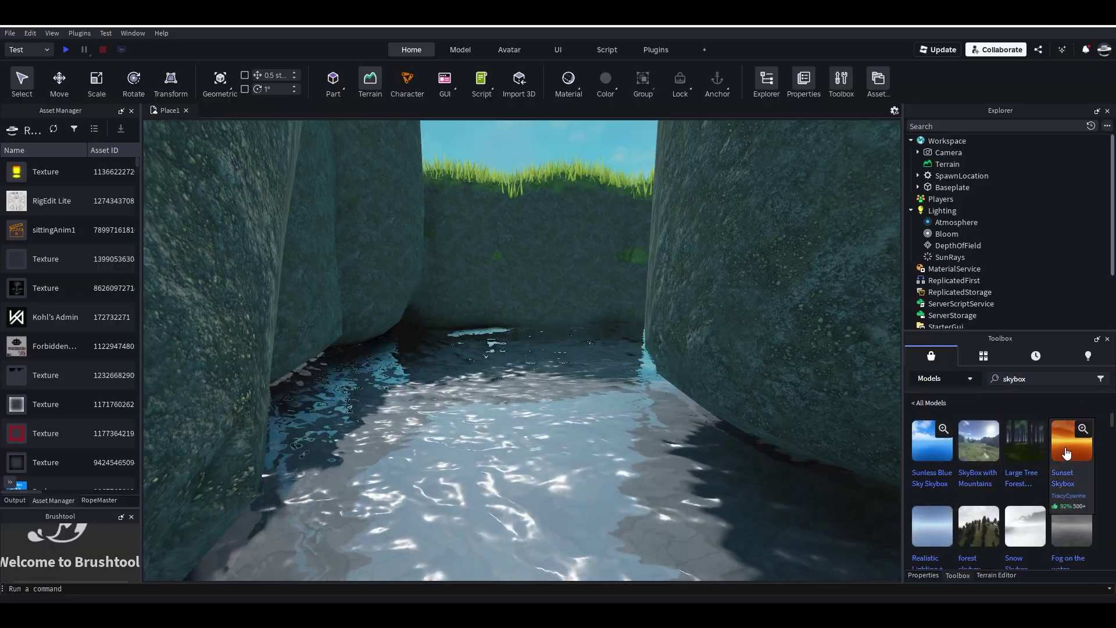
left_click(1064, 444)
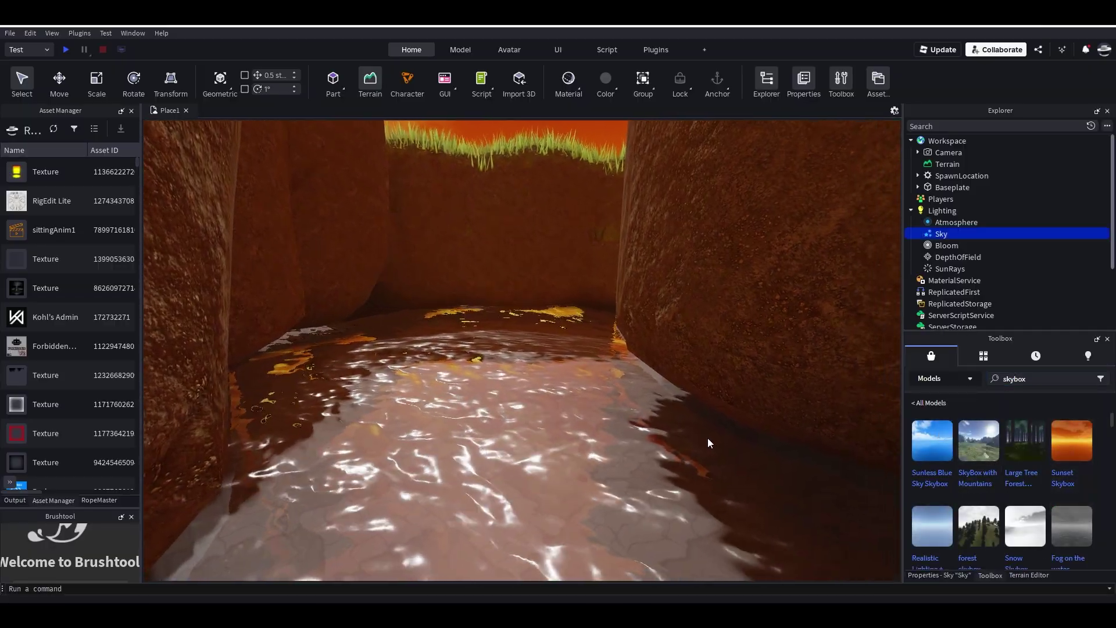
right_click_drag(707, 437, 707, 436)
key("w")
key("w")
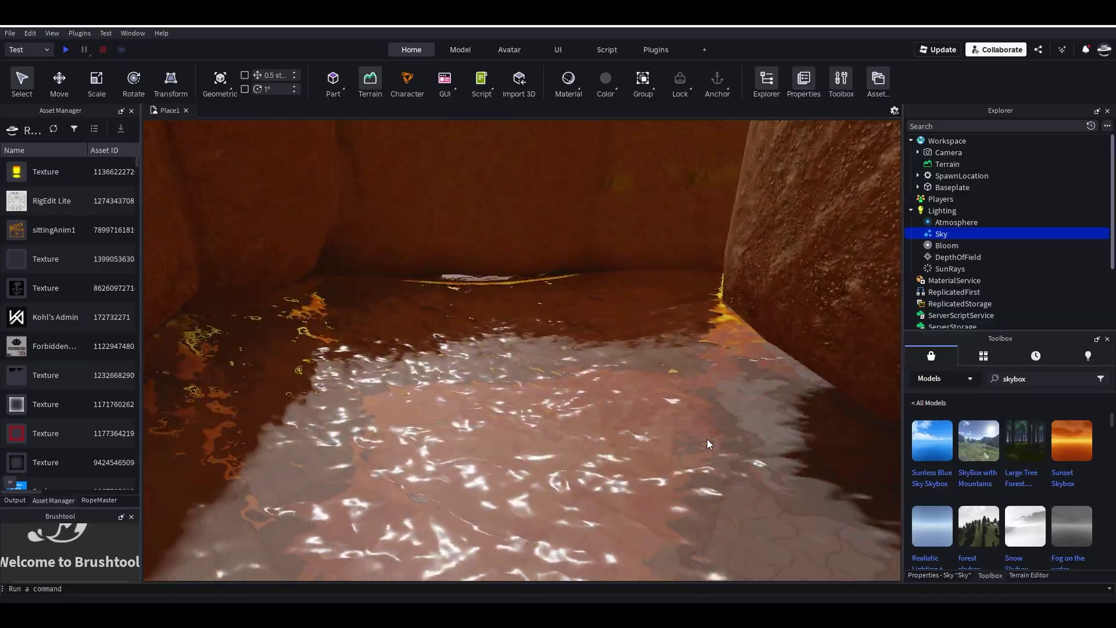
key("w")
Try an additional skybox in Lighting, delete the extra Sky object and return to the Toolbox.
left_click(952, 187)
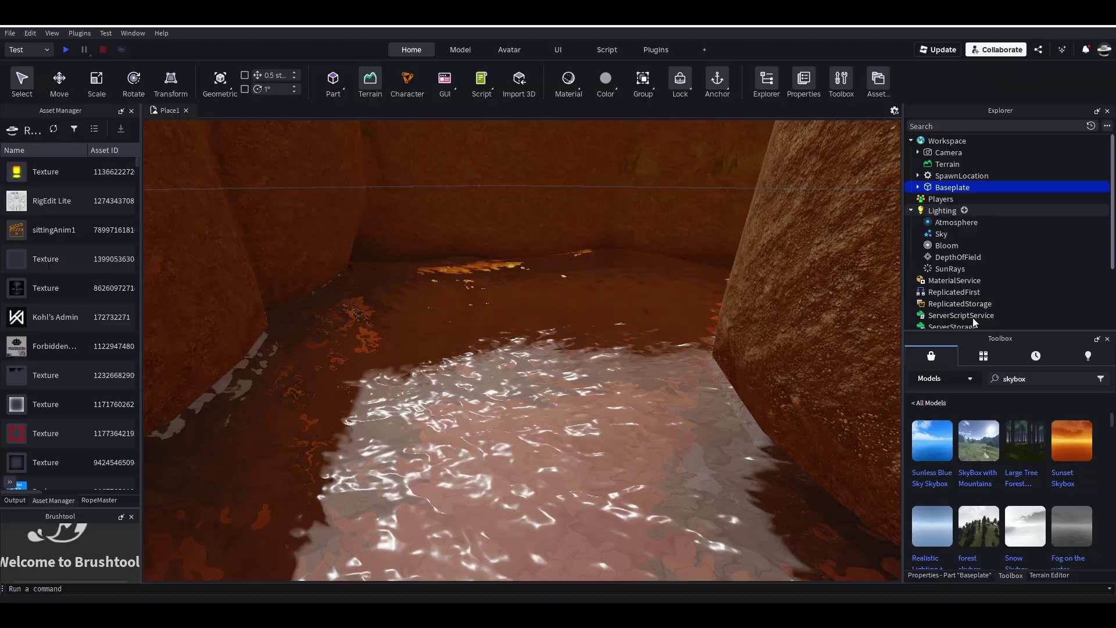
left_click(962, 569)
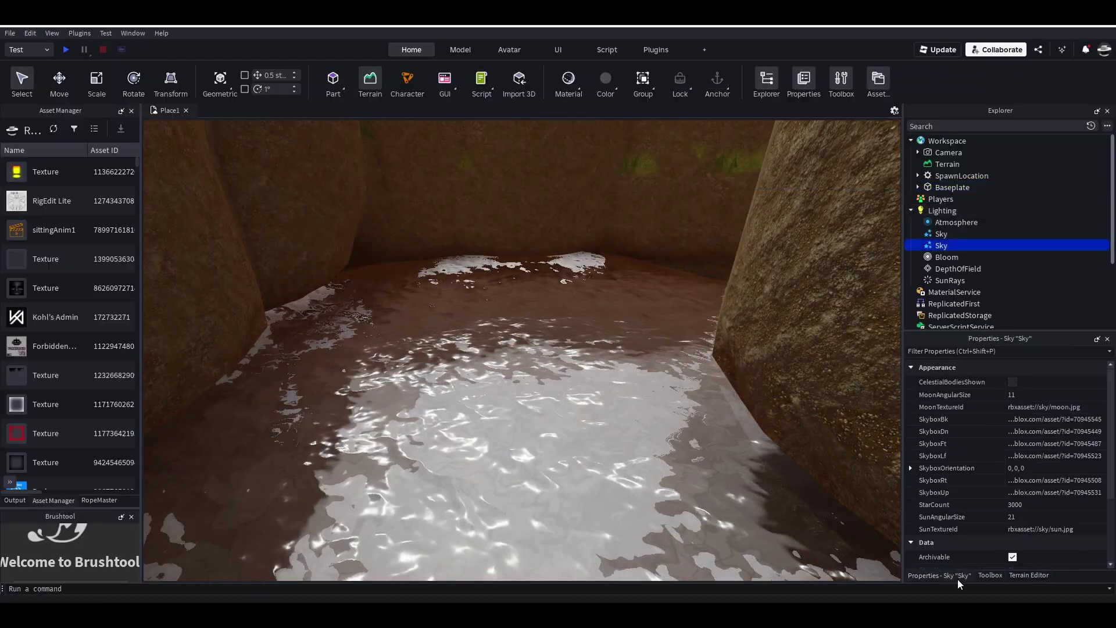
key("Delete")
left_click(964, 574)
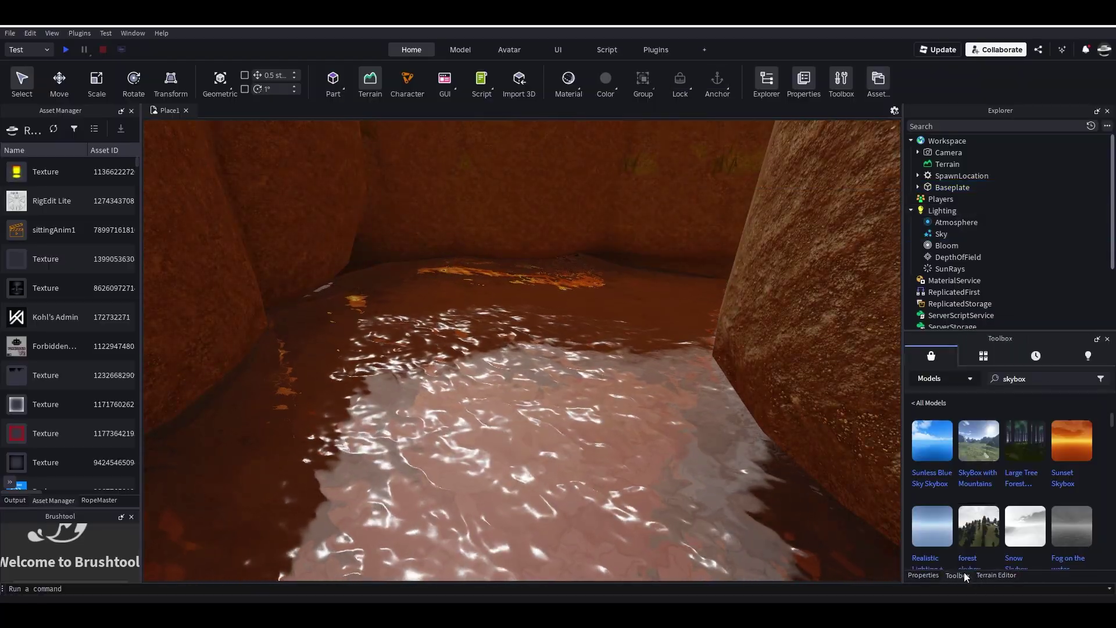
Try removing the Baseplate from Workspace to compare the look of the pool's water.
left_click(948, 187)
key("Delete")
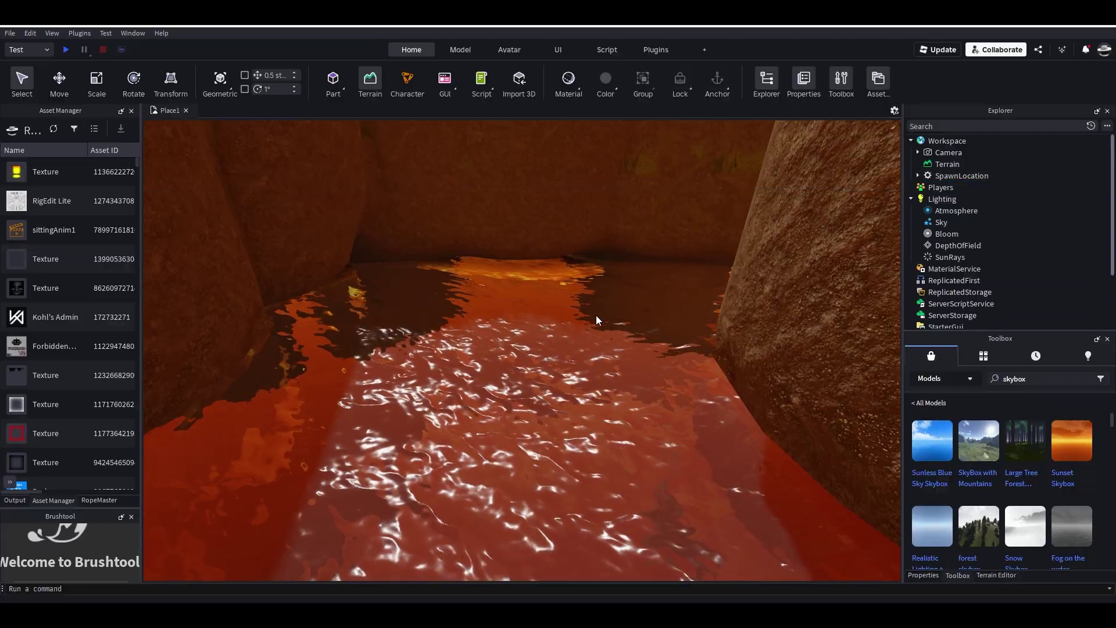
key("s")
mouse_move(591, 319)
right_mouse_down()
mouse_move(608, 313)
mouse_move(588, 316)
right_mouse_up()
key("w")
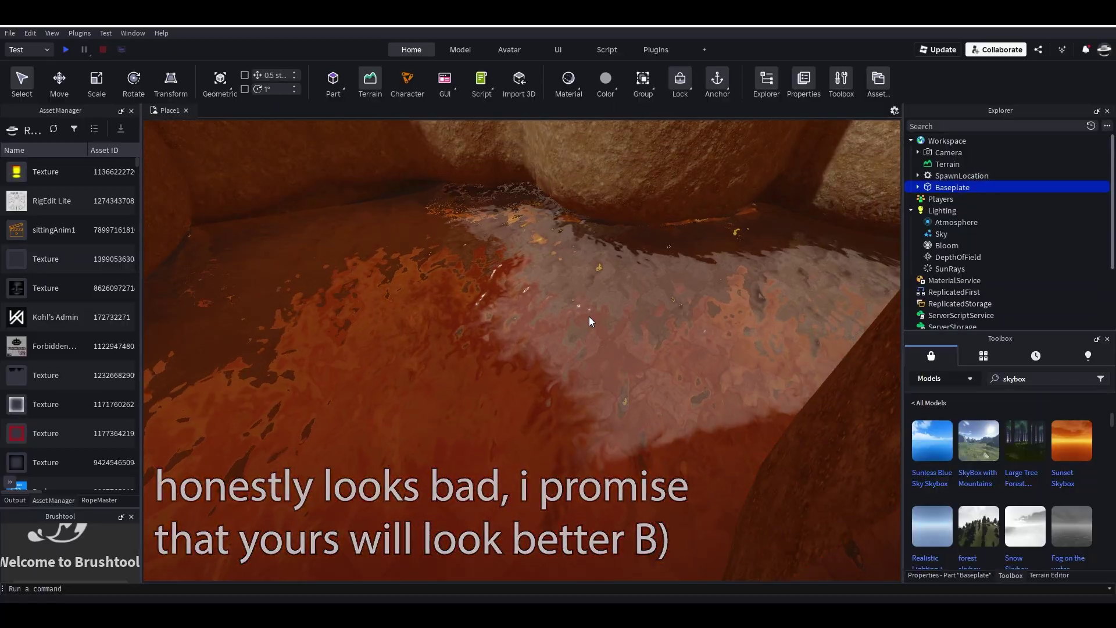
Start a playtest and move the character around in the pool to examine the water and terrain from several angles.
key("F5")
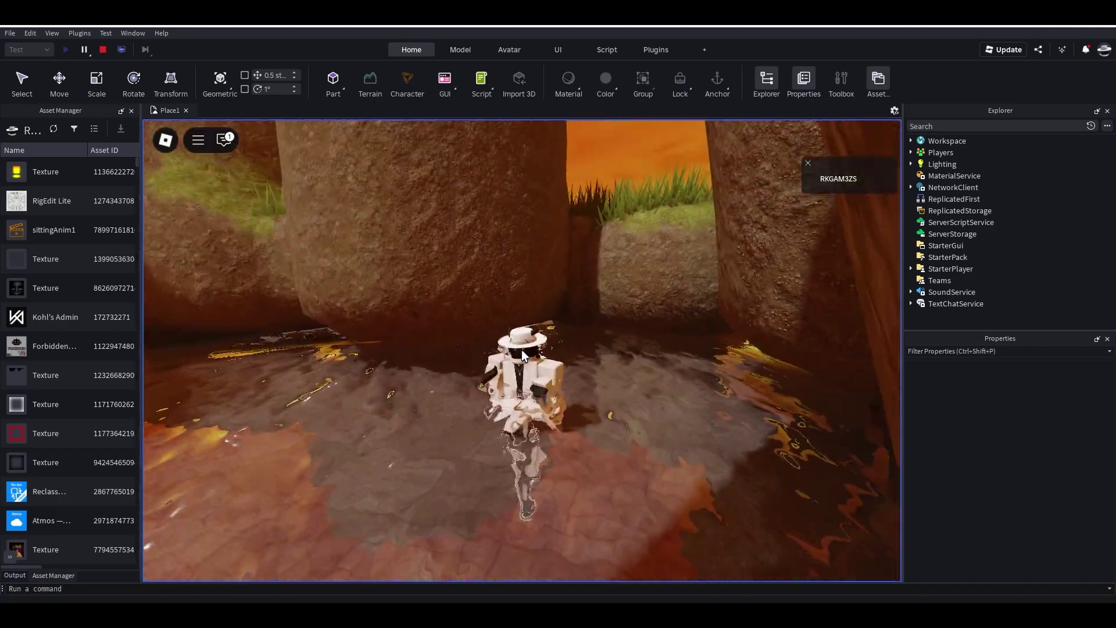
scroll(762, 487, "up", 4)
key("a")
right_click_drag(762, 487, 762, 487)
key("s")
key("w")
scroll(761, 487, "up", 4)
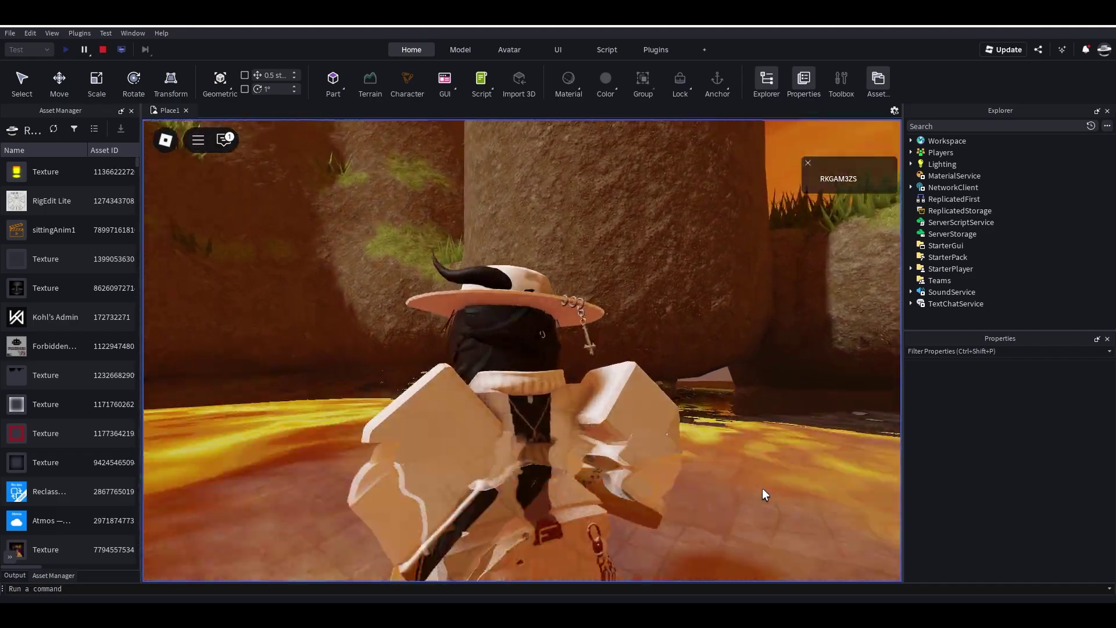
key("s")
key("s")
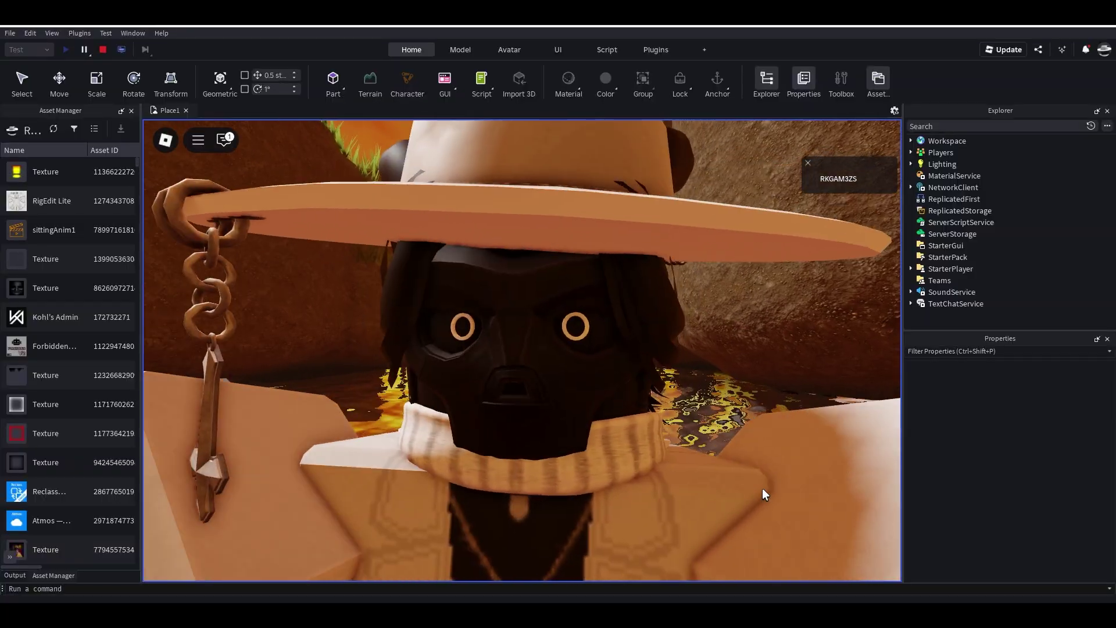
scroll(762, 488, "down", 4)
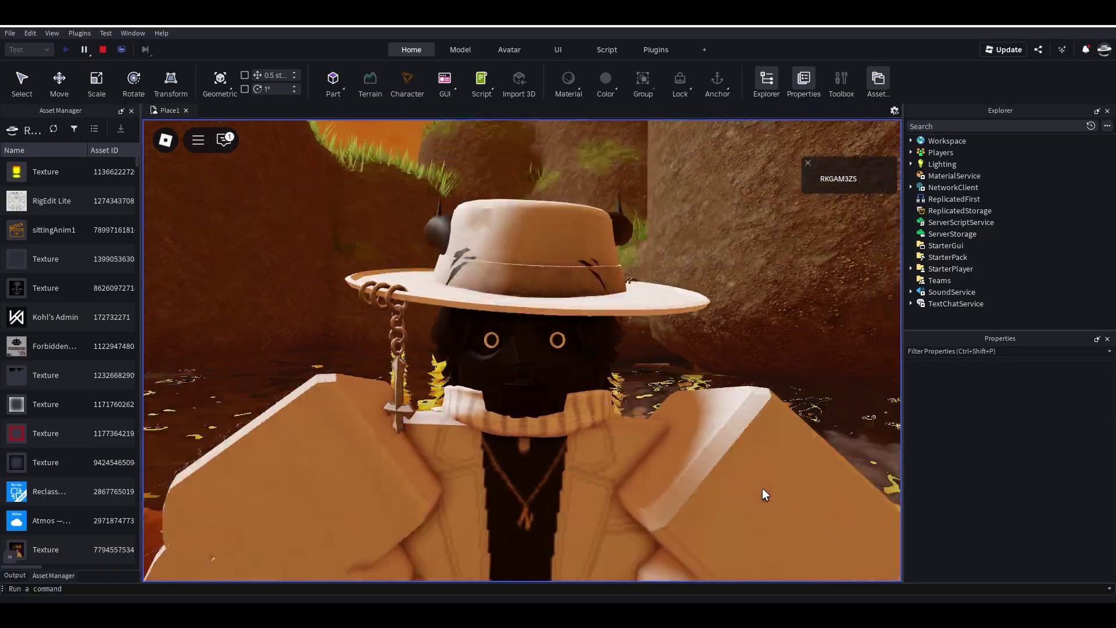
right_click_drag(762, 488, 761, 487)
scroll(762, 487, "down", 1)
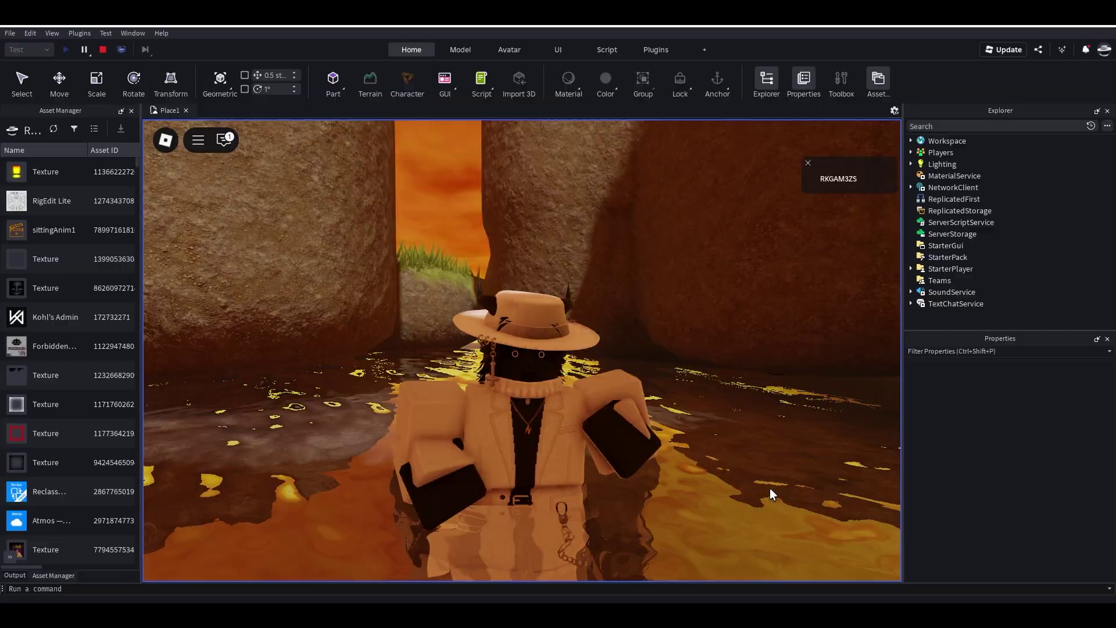
Send an /e emote command in the playtest chat and view the character in the water up close and from farther away.
key("slash")
type("/e wa")
key("Return")
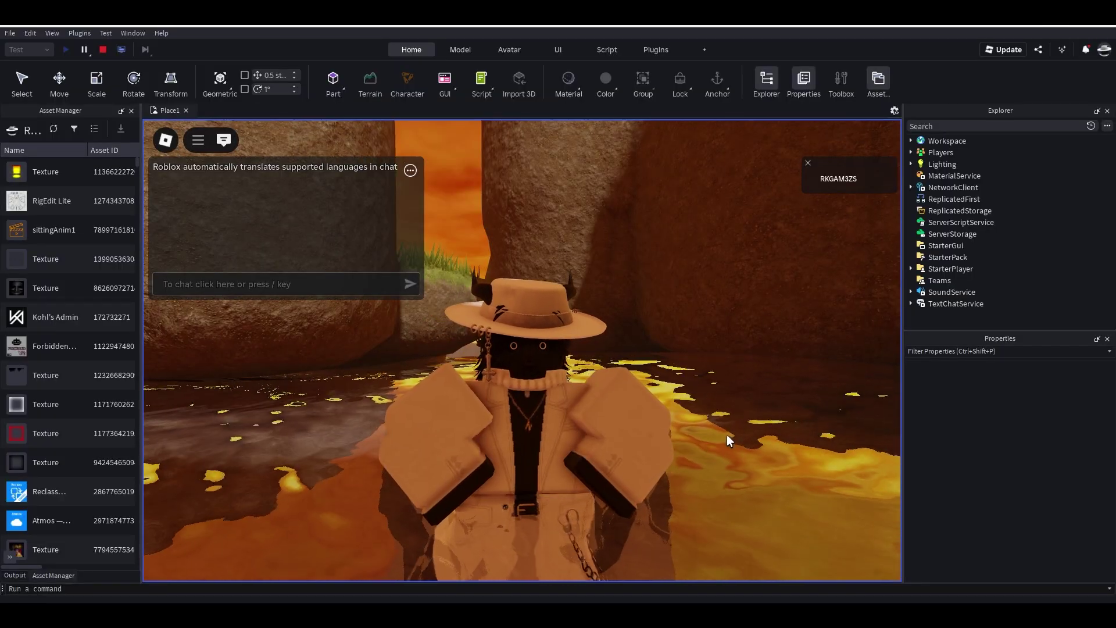
scroll(725, 443, "up", 3)
scroll(724, 443, "up", 1)
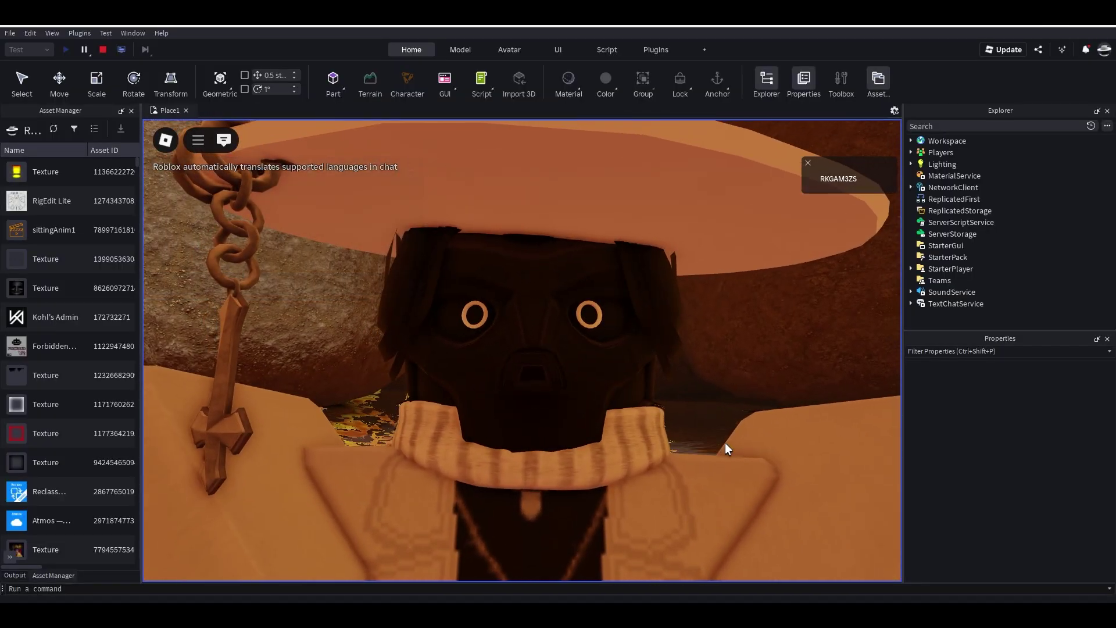
scroll(724, 443, "down", 1)
scroll(725, 442, "down", 5)
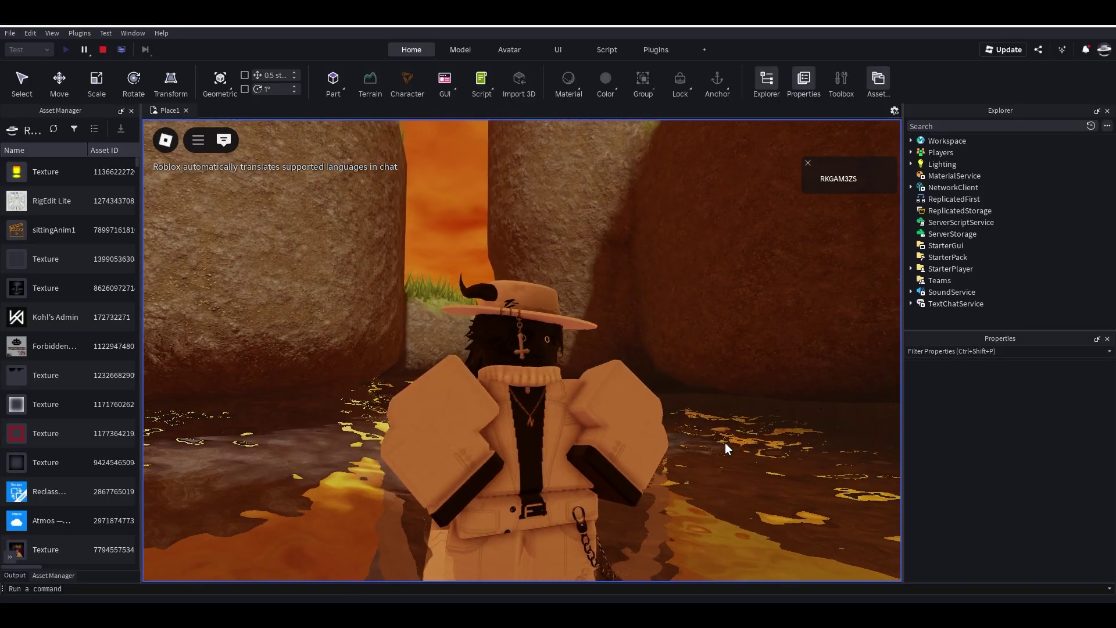
scroll(724, 441, "up", 5)
right_click_drag(725, 443, 775, 383)
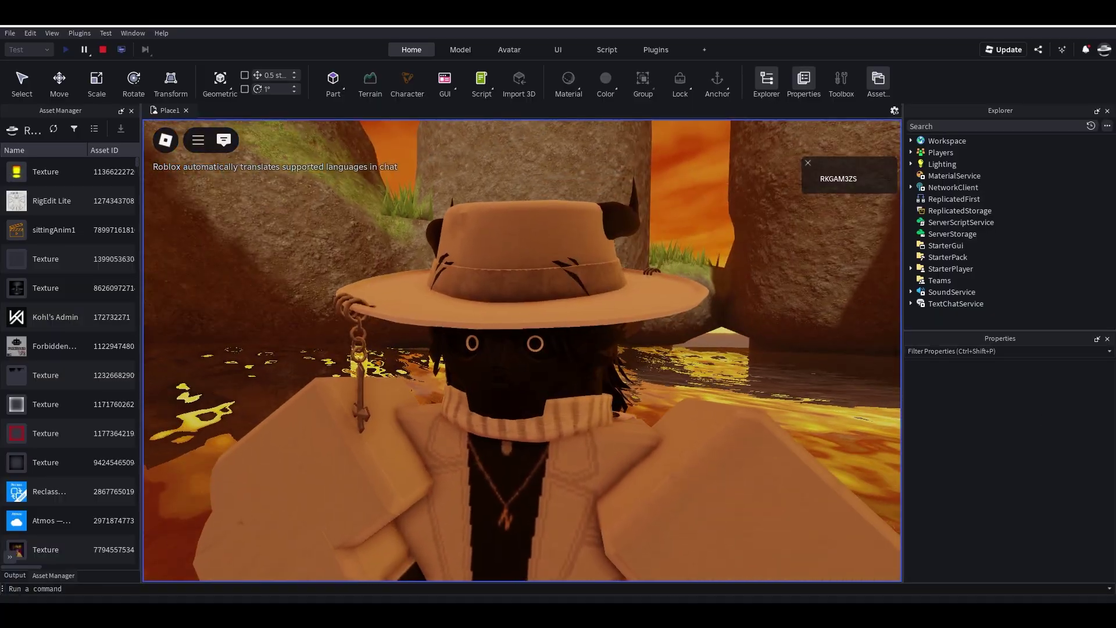